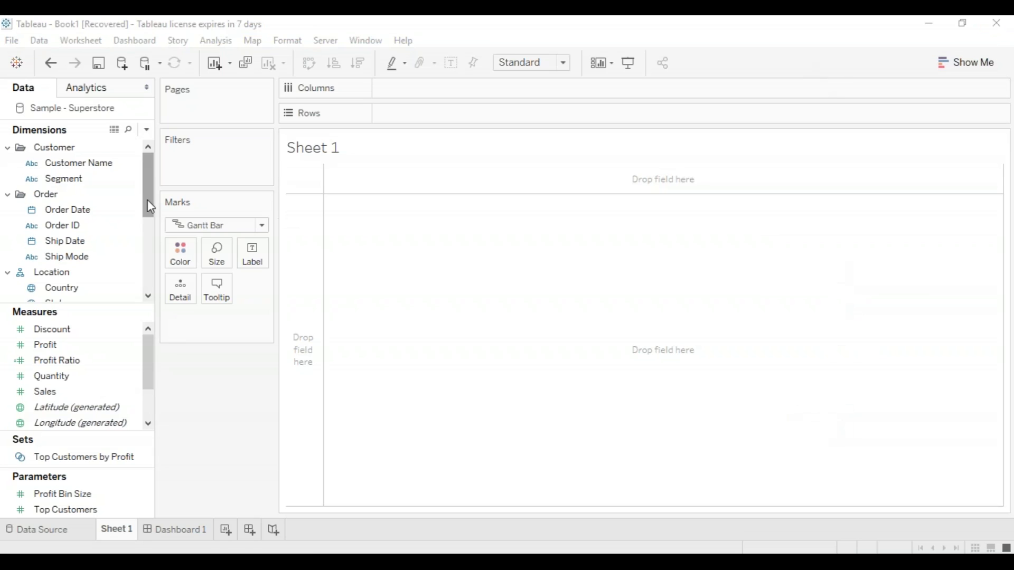
- Place Measure Names on Columns and Measure Values on Rows, with the mark type set to Automatic
left_click_drag(152, 206, 148, 278)
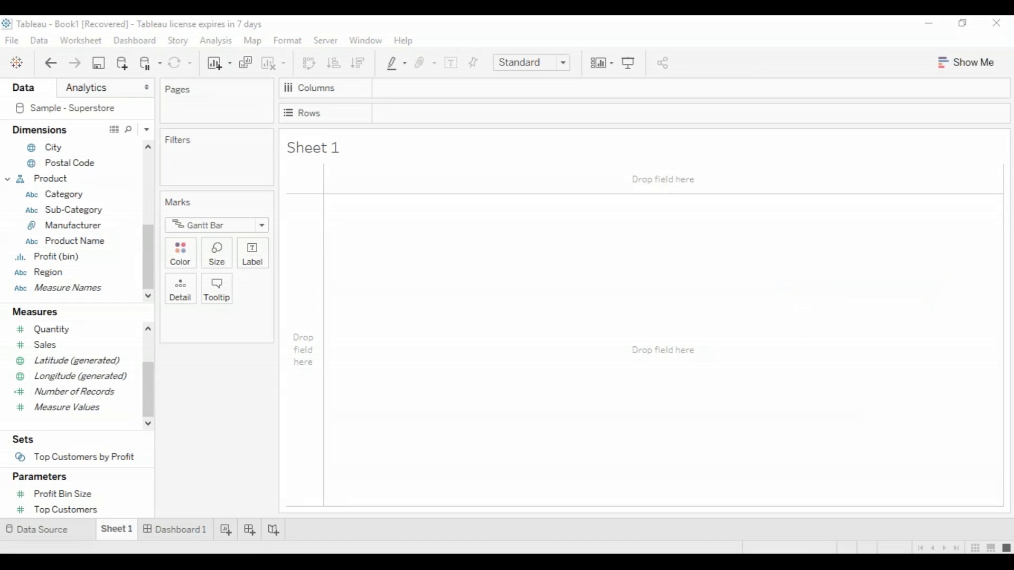
left_click(535, 235)
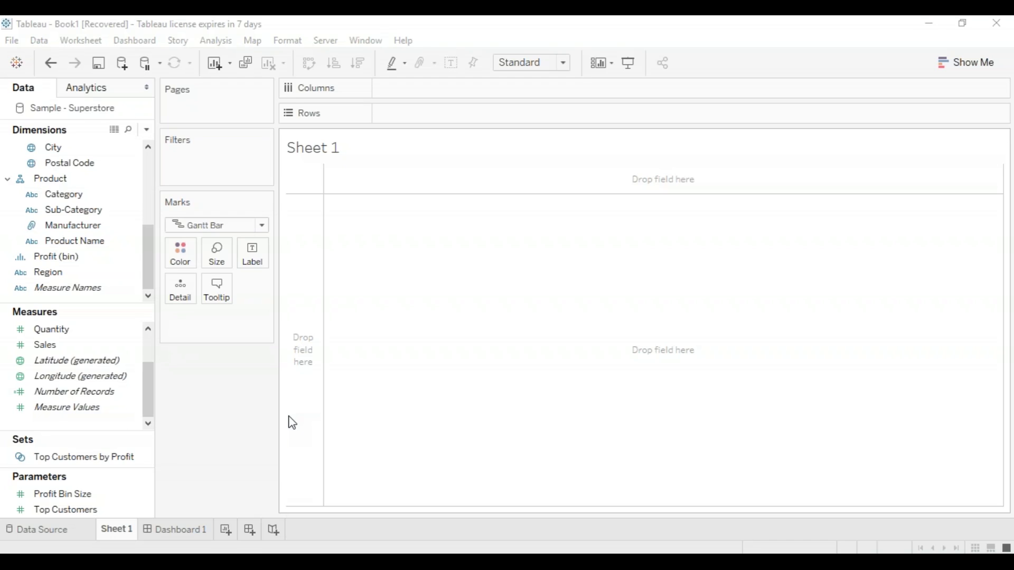
left_click(76, 293)
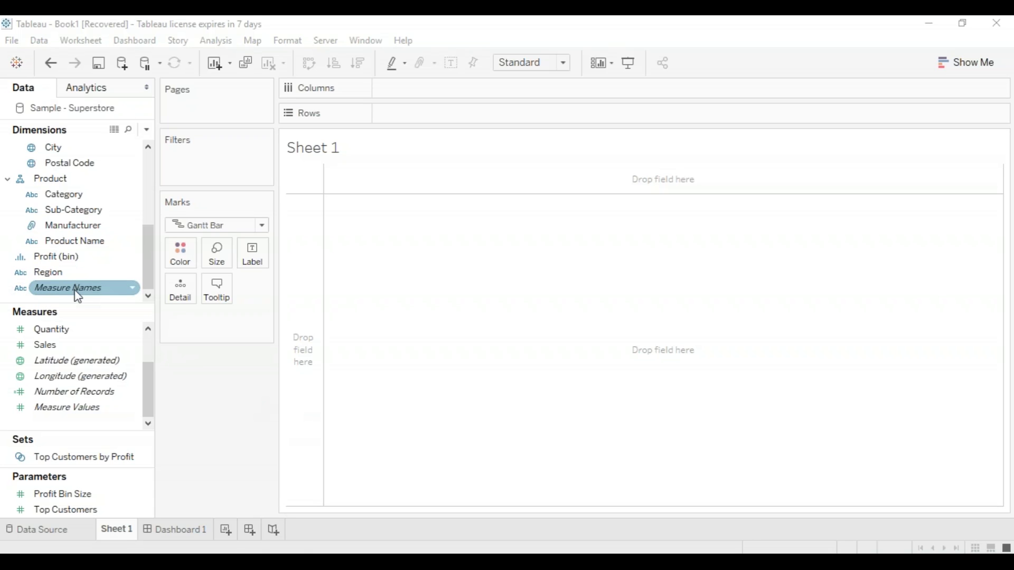
left_click_drag(76, 294, 448, 96)
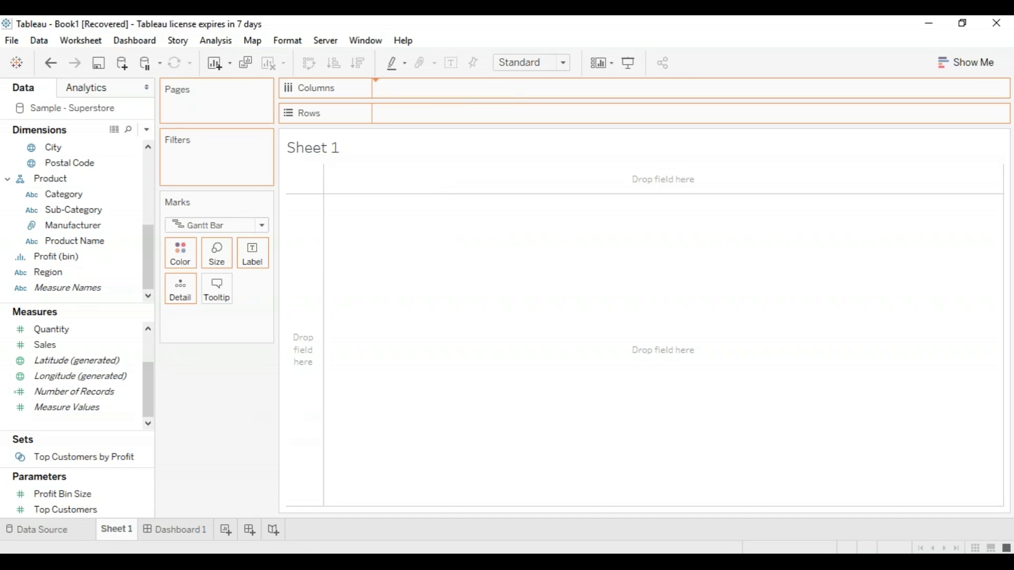
left_click_drag(96, 413, 450, 110)
left_click(262, 226)
left_click(259, 240)
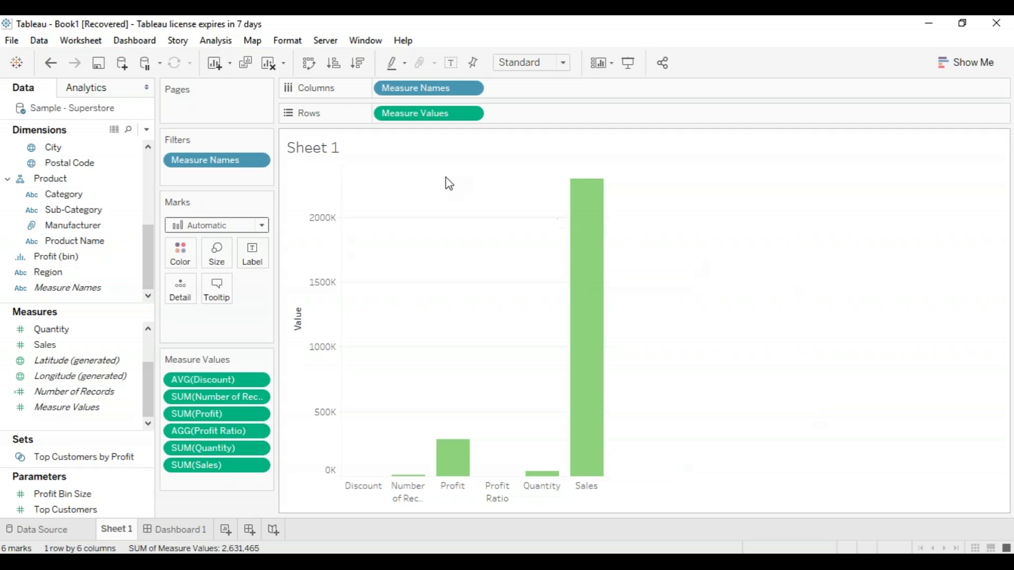
left_click(254, 225)
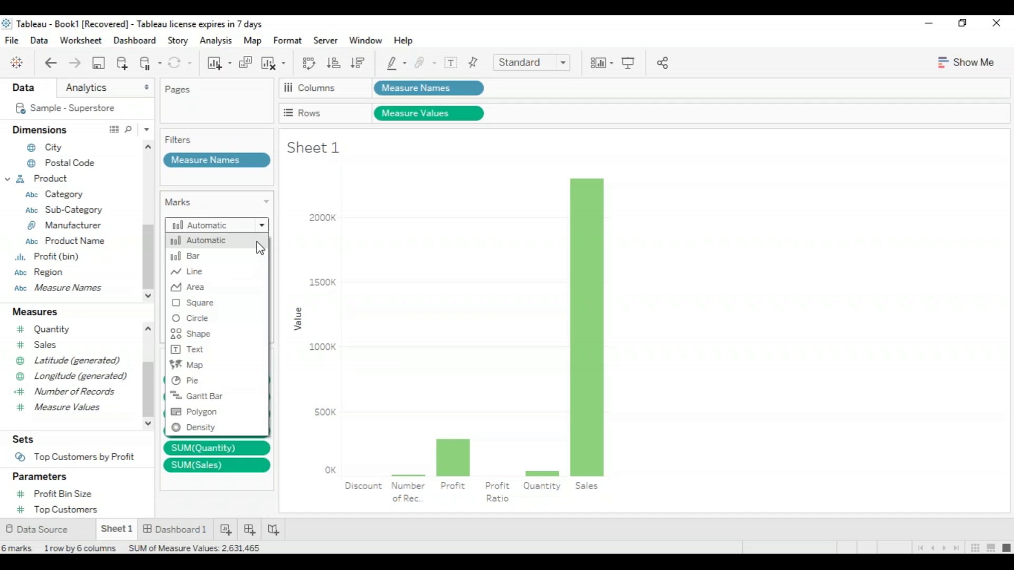
left_click(259, 226)
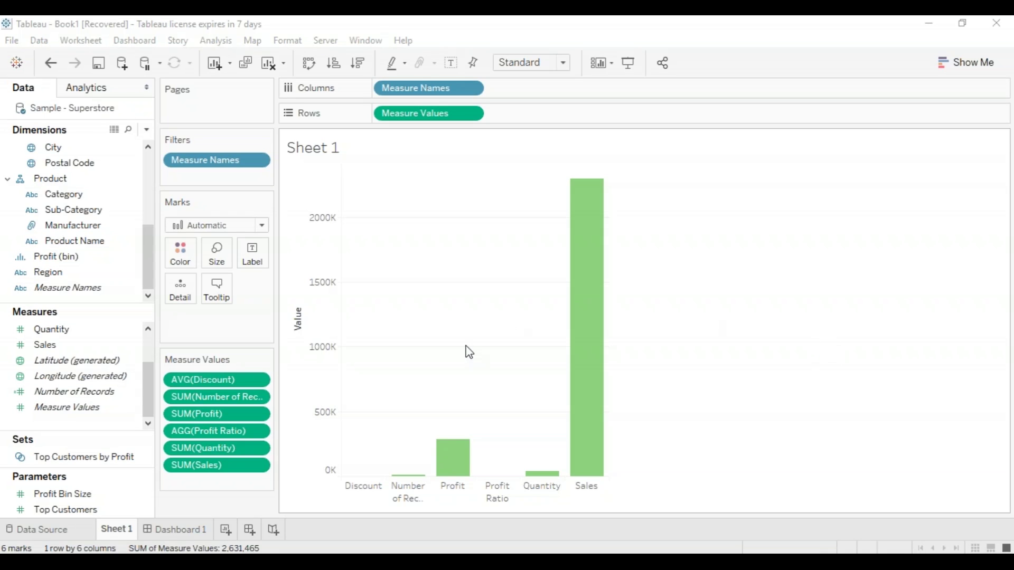
left_click(255, 396)
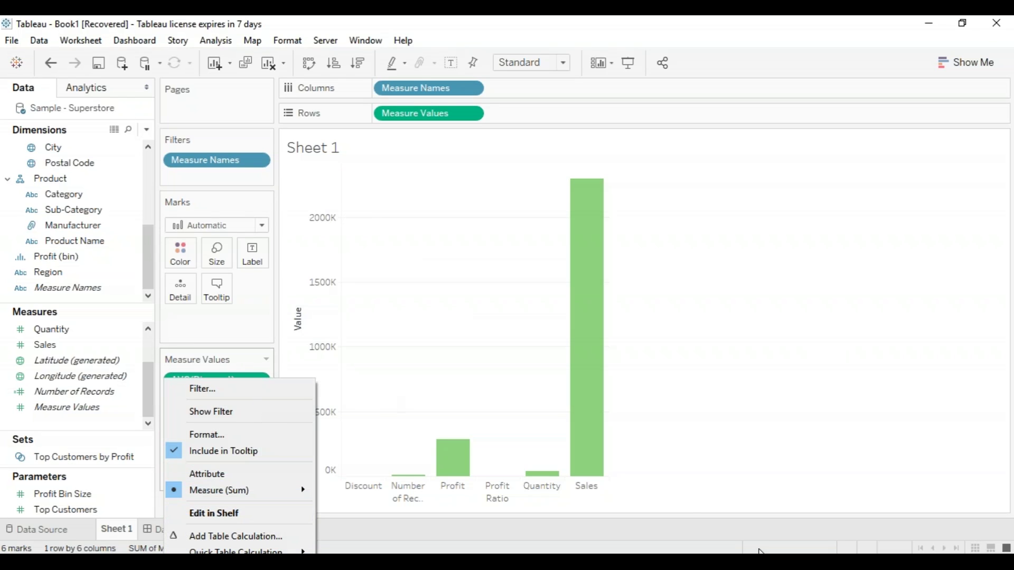
key("Escape")
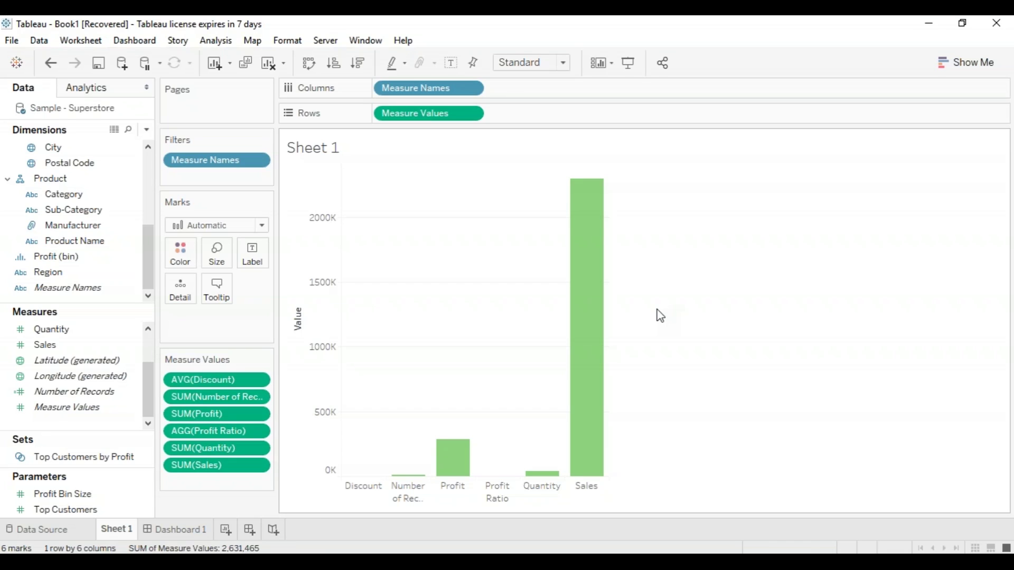
- Edit the Measure Names aliases so that Quantity is shown as Volume Sales
left_click(470, 88)
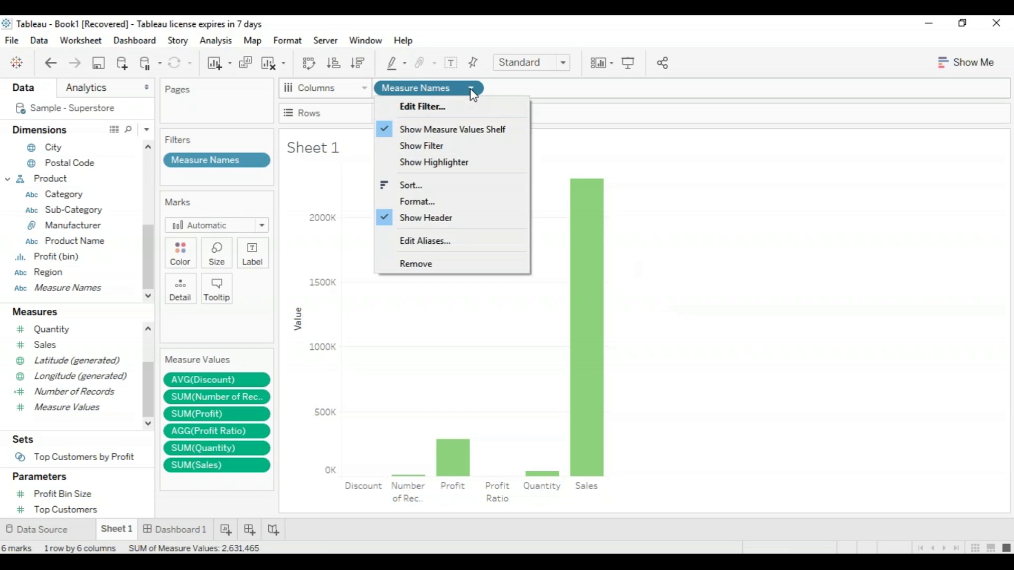
left_click(451, 244)
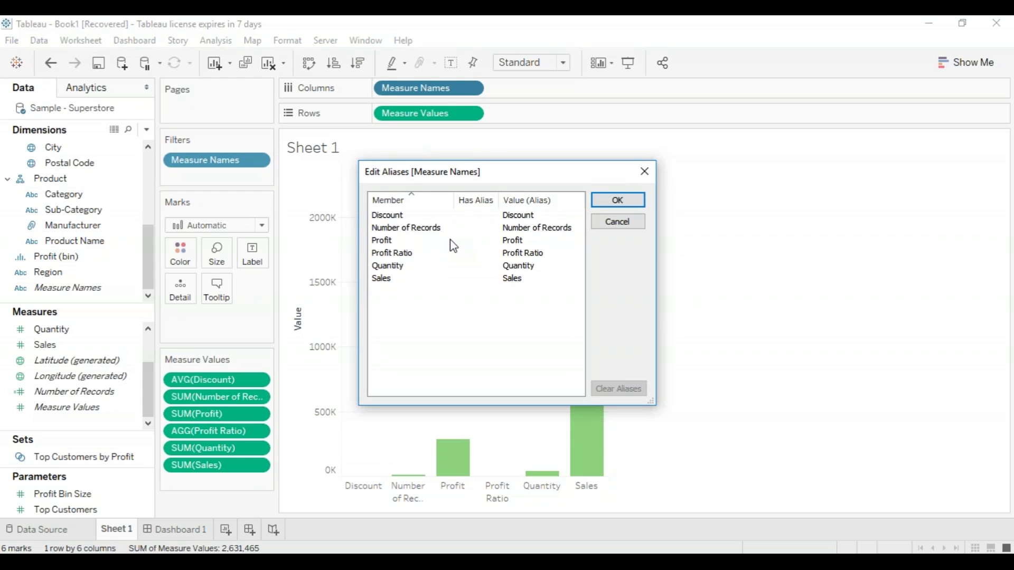
left_click(400, 266)
type("zvol")
key("BackSpace")
key("BackSpace")
key("BackSpace")
key("BackSpace")
type("Volume Sales")
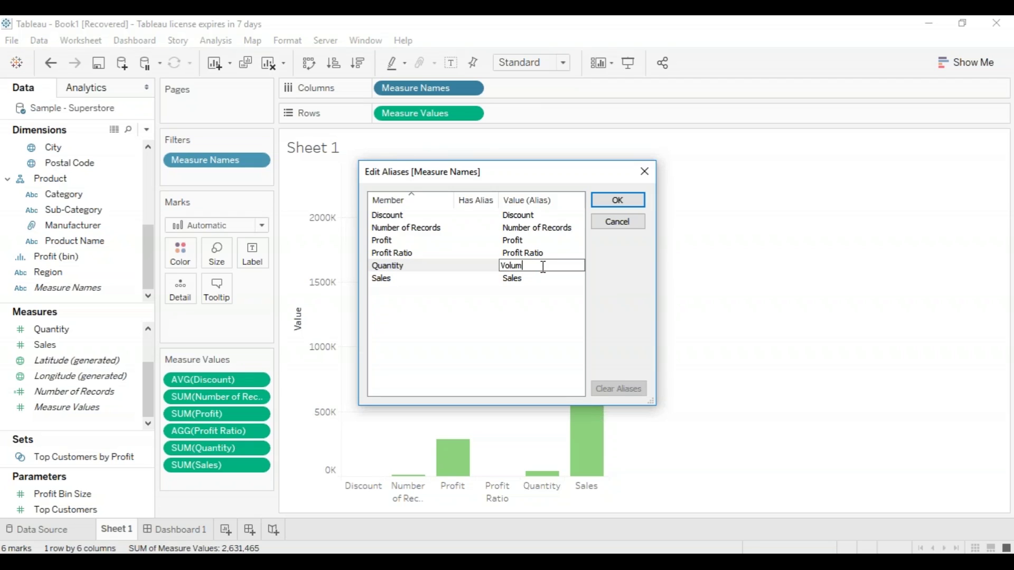
left_click(619, 202)
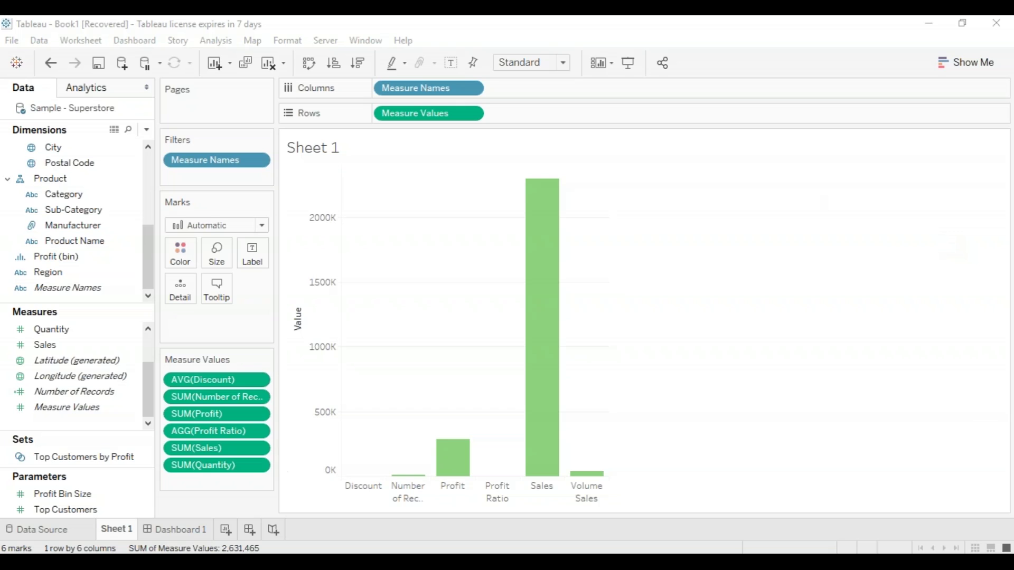
- Create a new worksheet and place the Number of Records measure on Rows
right_click(117, 534)
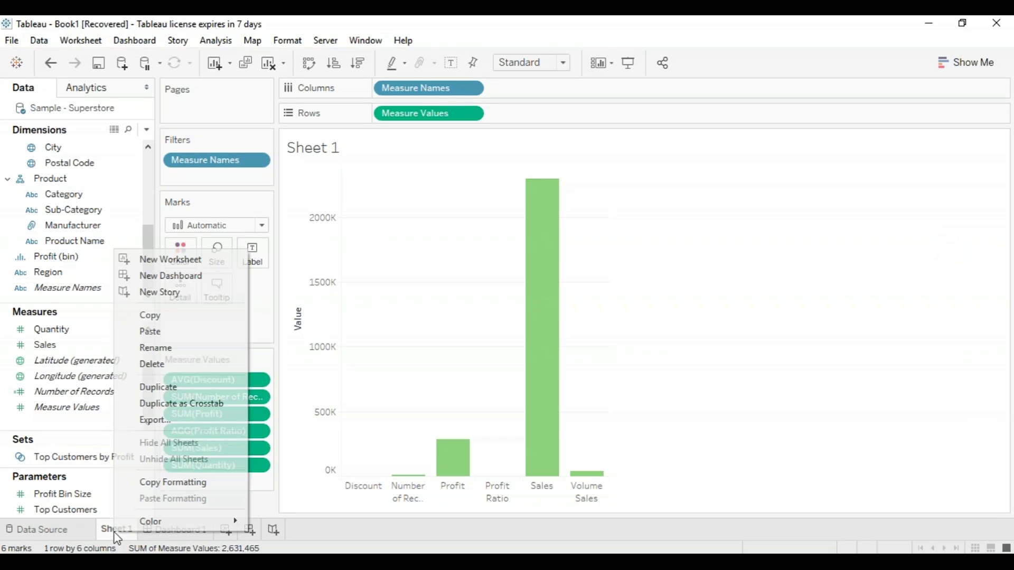
left_click(227, 258)
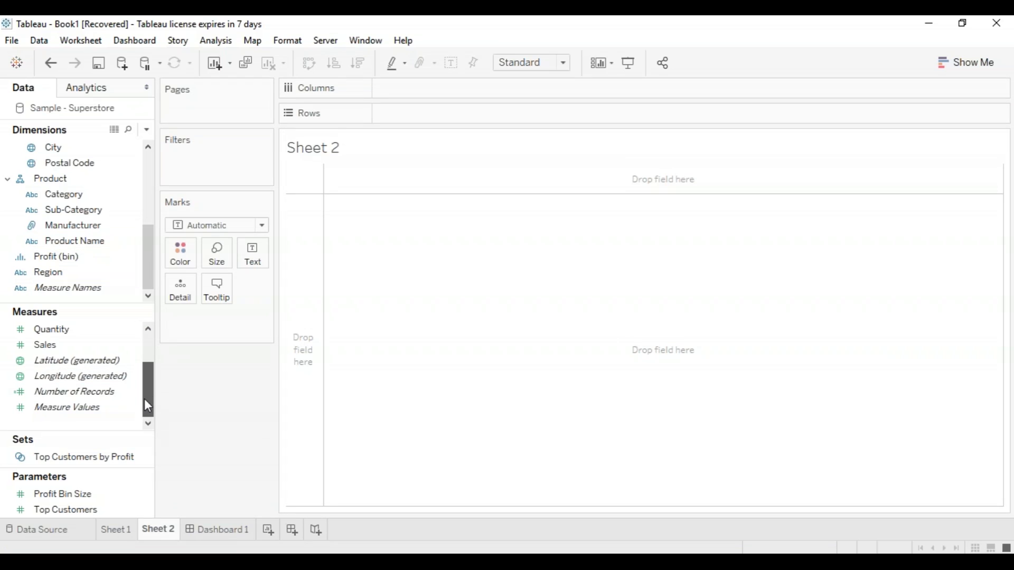
left_click(90, 395)
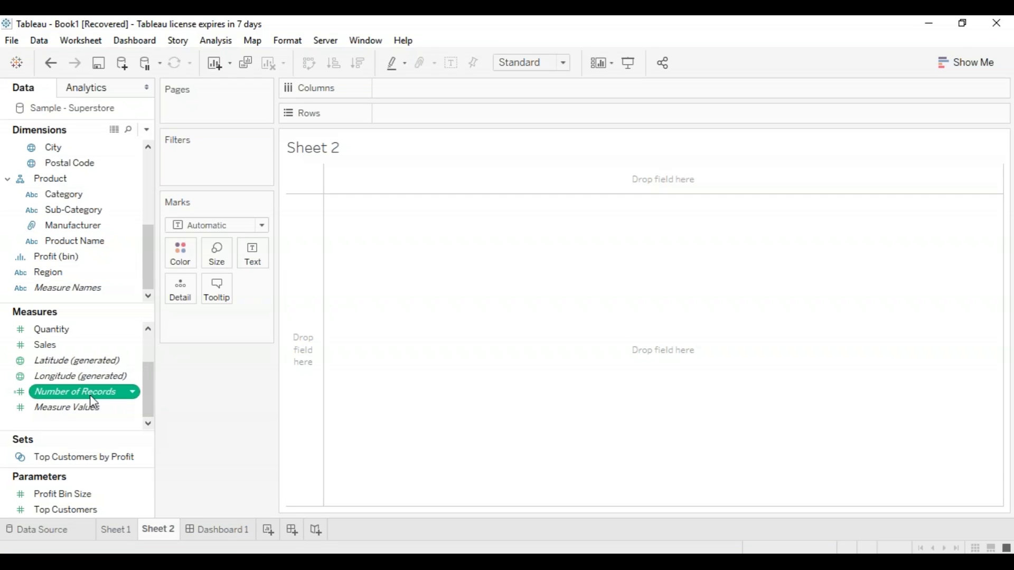
left_click_drag(94, 402, 457, 118)
mouse_move(355, 312)
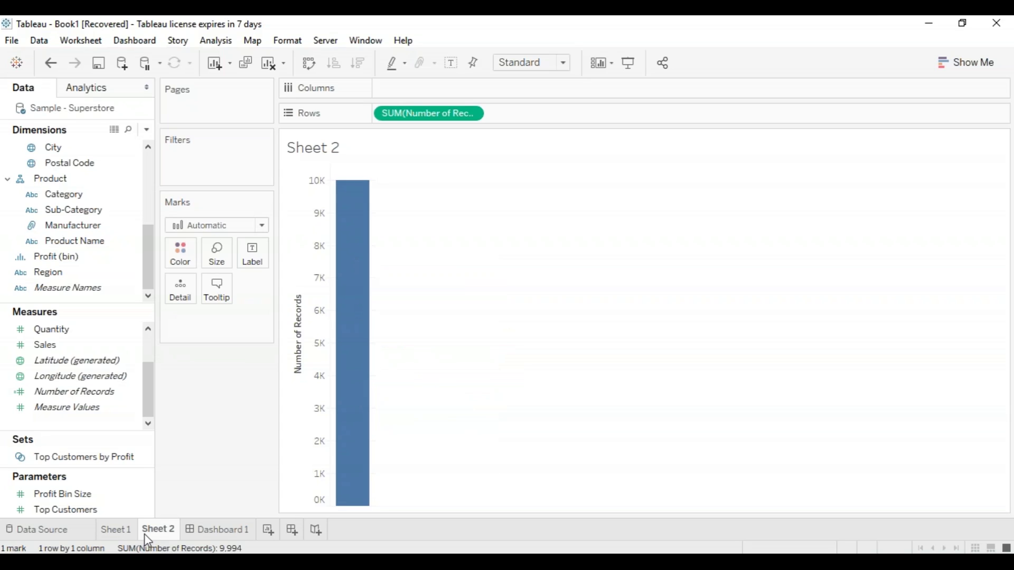
- Create another worksheet and build a map with Longitude (generated) on Columns and Latitude (generated) on Rows
mouse_move(149, 537)
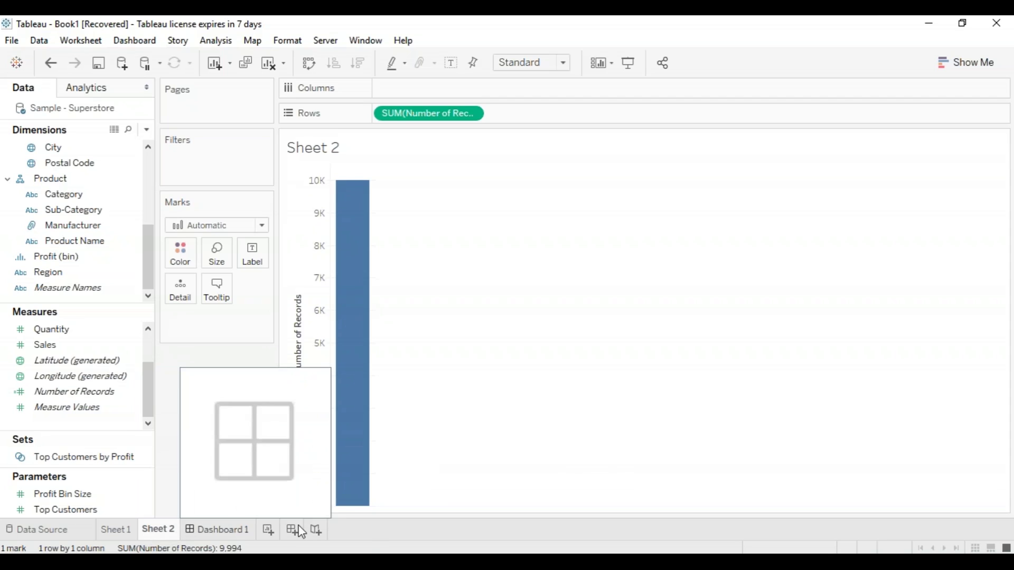
left_click(268, 529)
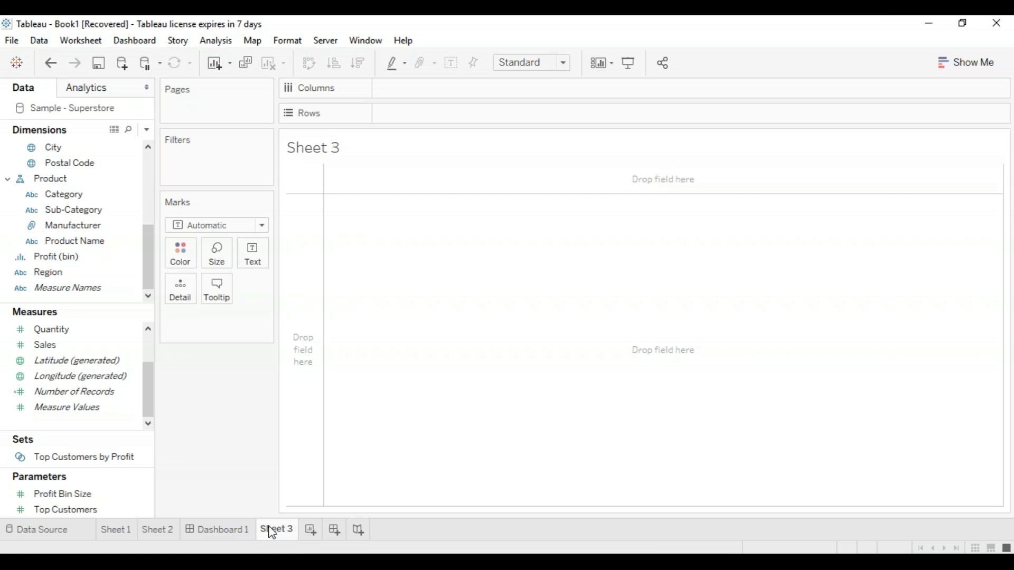
scroll(120, 401, "up", 1)
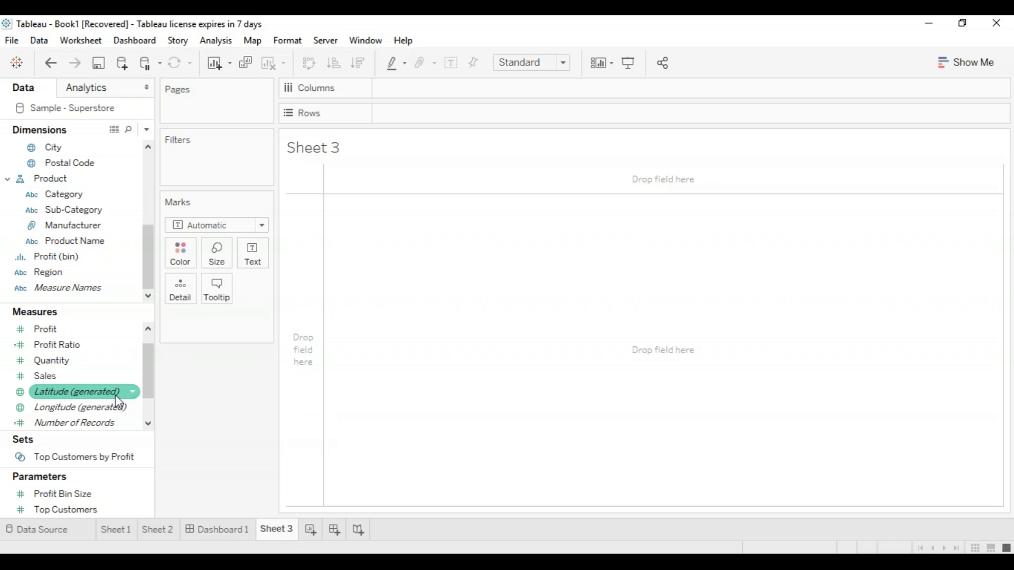
mouse_move(118, 389)
left_mouse_down()
mouse_move(461, 67)
mouse_move(430, 88)
left_mouse_up()
mouse_move(79, 408)
left_mouse_down()
mouse_move(475, 166)
mouse_move(442, 112)
mouse_move(557, 90)
mouse_move(507, 88)
mouse_move(548, 91)
left_mouse_up()
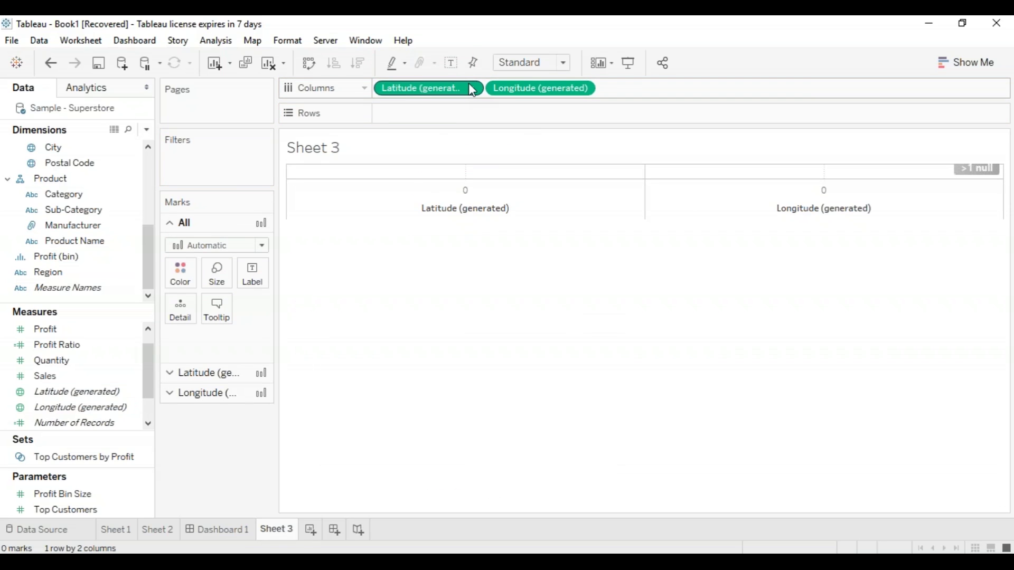
left_click_drag(427, 88, 429, 113)
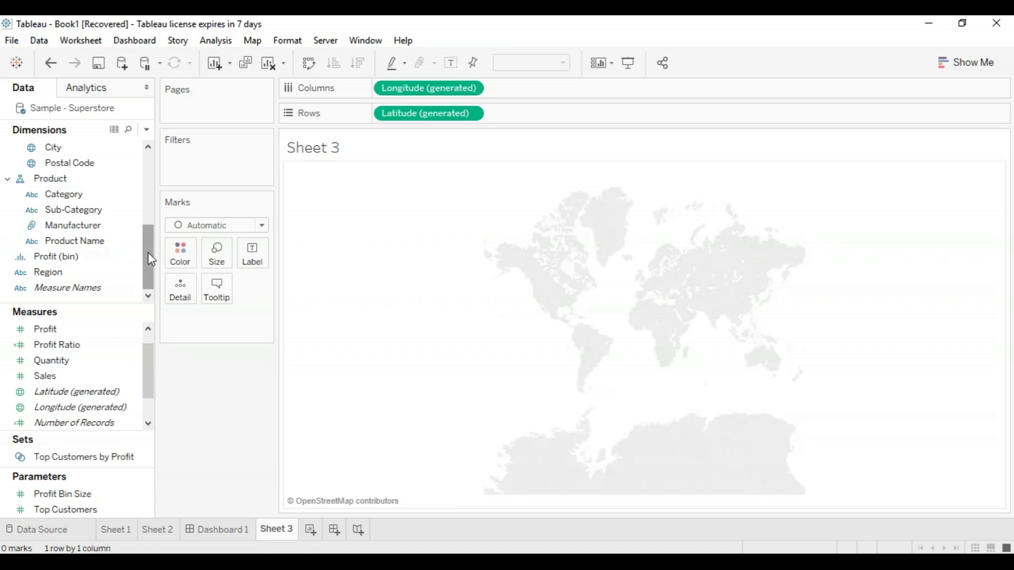
- Add the State dimension to the map's Detail to plot a mark for each state
left_click_drag(149, 254, 156, 155)
left_click_drag(150, 193, 146, 235)
left_click_drag(56, 178, 178, 288)
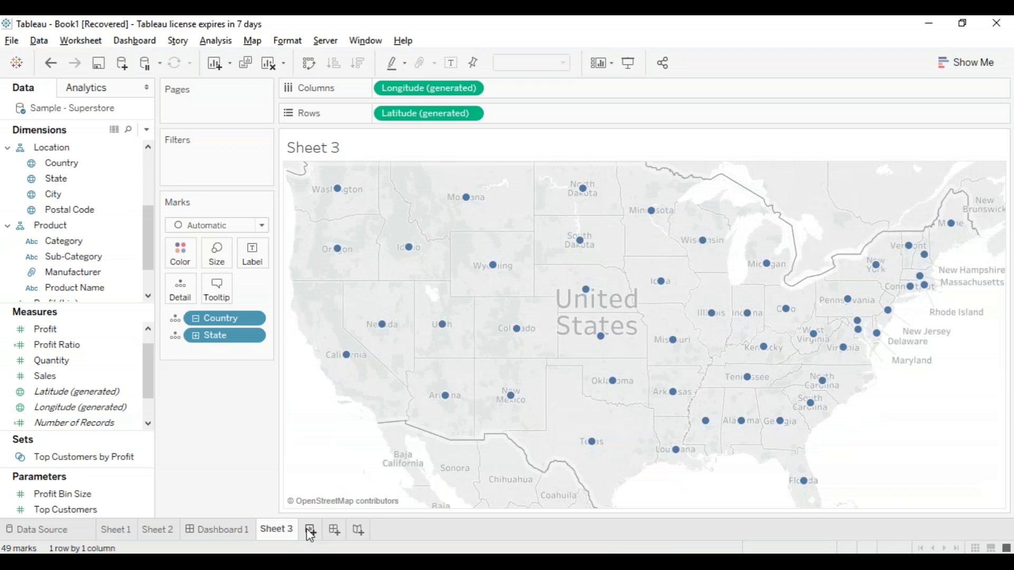
- Create a new worksheet and rename it as Bar Chart
left_click(307, 530)
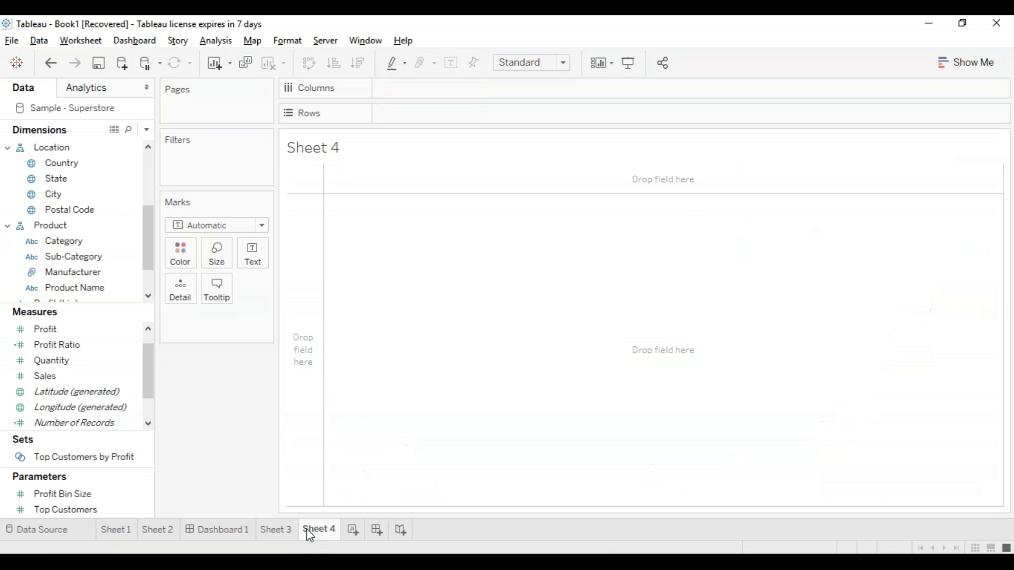
right_click(320, 535)
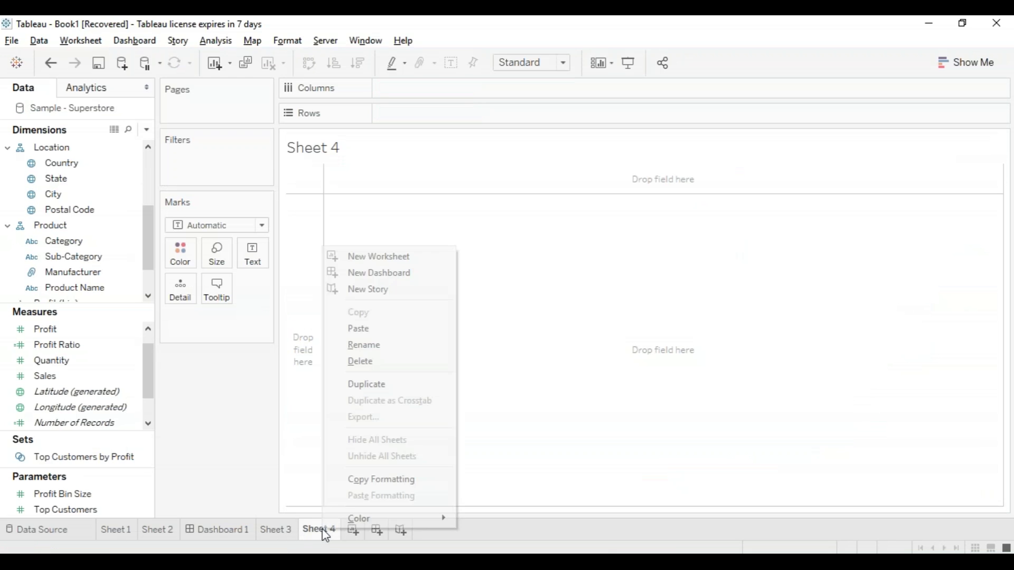
left_click(410, 350)
type("Bar Ch")
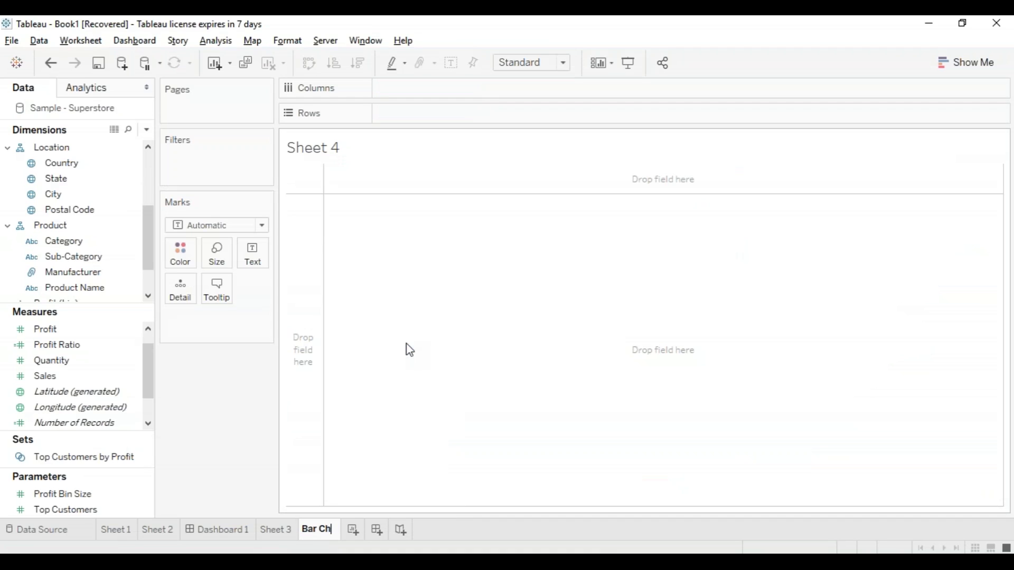
type("art")
key("Return")
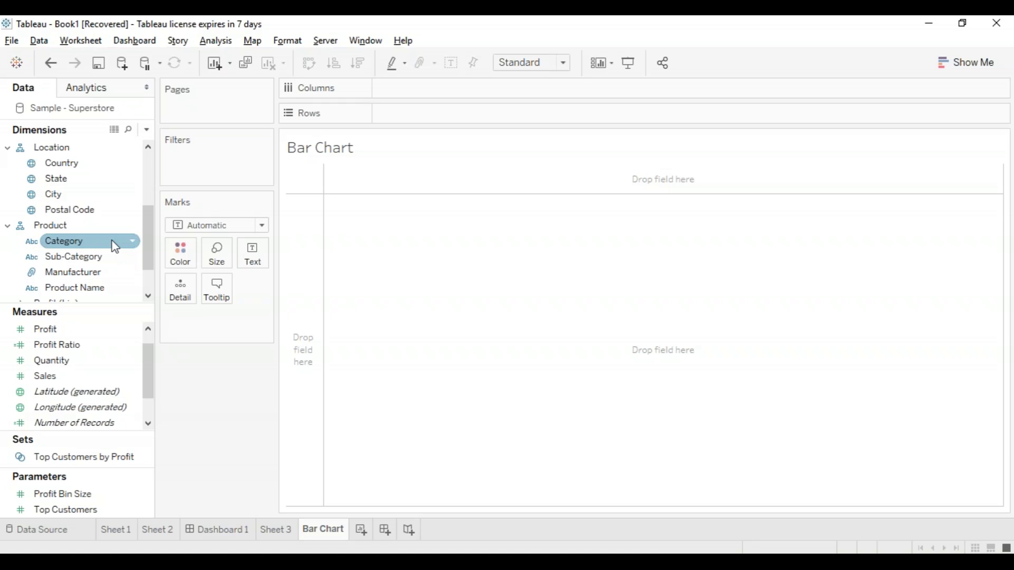
- Plot Category on Columns against Profit on Rows and set the mark type to Bar
mouse_move(115, 247)
left_mouse_down()
mouse_move(480, 80)
mouse_move(471, 91)
left_mouse_up()
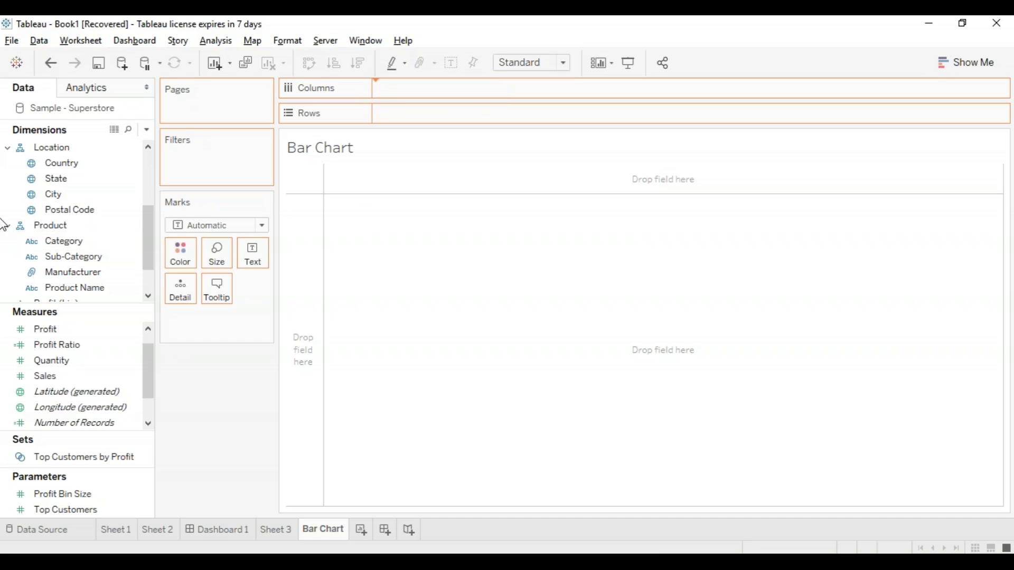
scroll(152, 371, "down", 1)
scroll(149, 391, "up", 2)
mouse_move(91, 346)
left_mouse_down()
mouse_move(442, 142)
mouse_move(439, 112)
left_mouse_up()
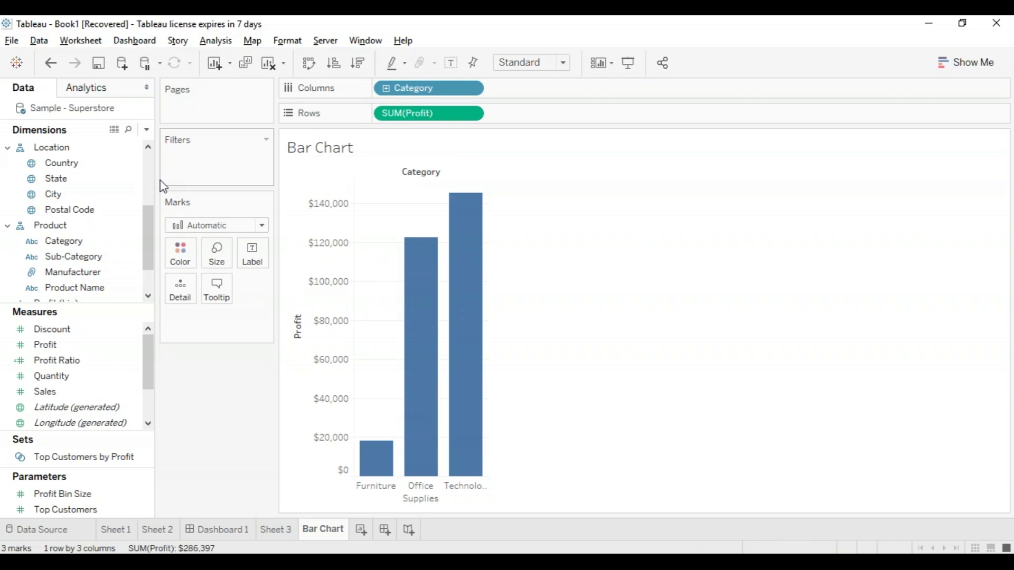
left_click(262, 226)
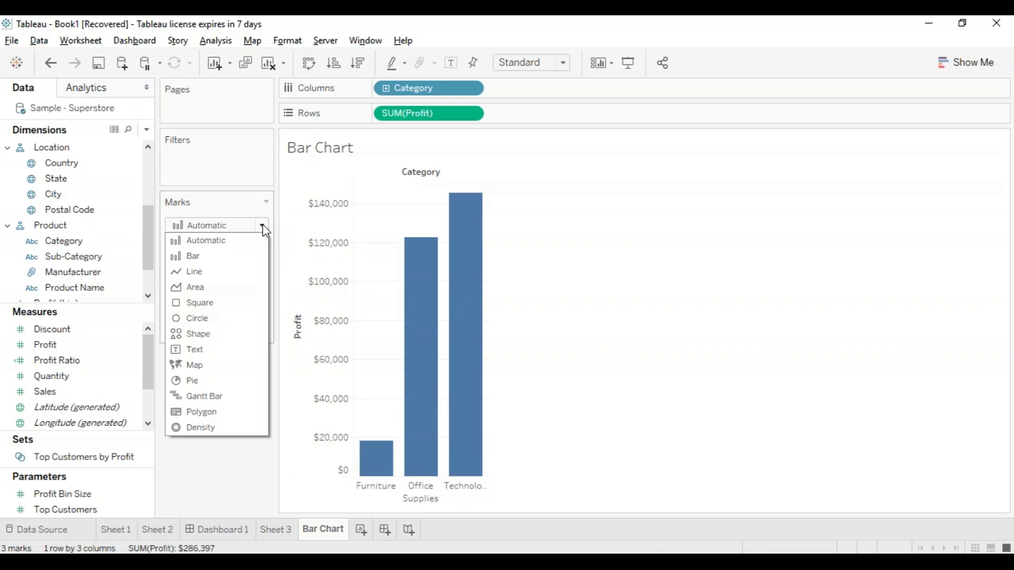
left_click(230, 260)
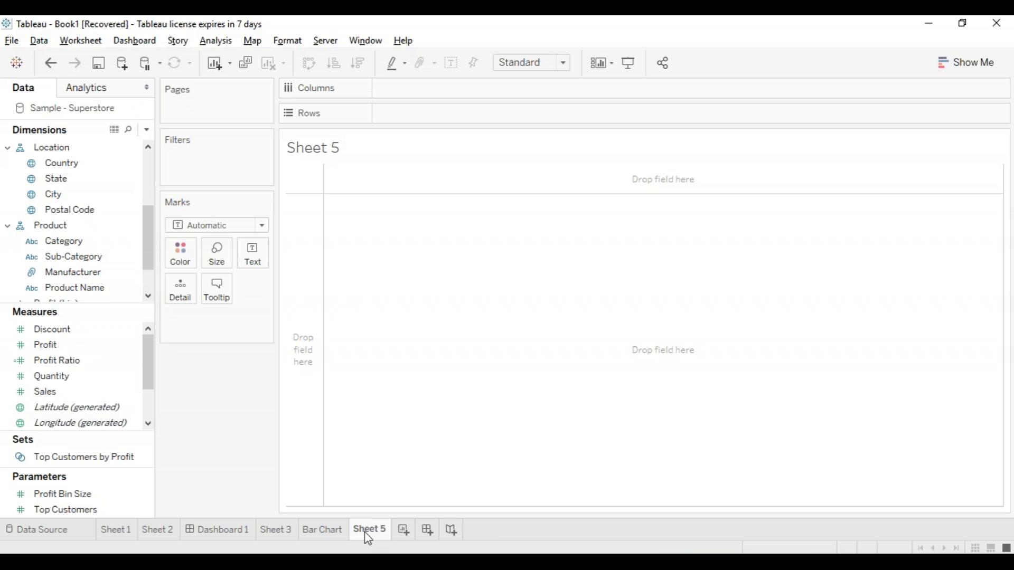
- Rename the Sheet 5 worksheet as Line Chart
right_click(367, 536)
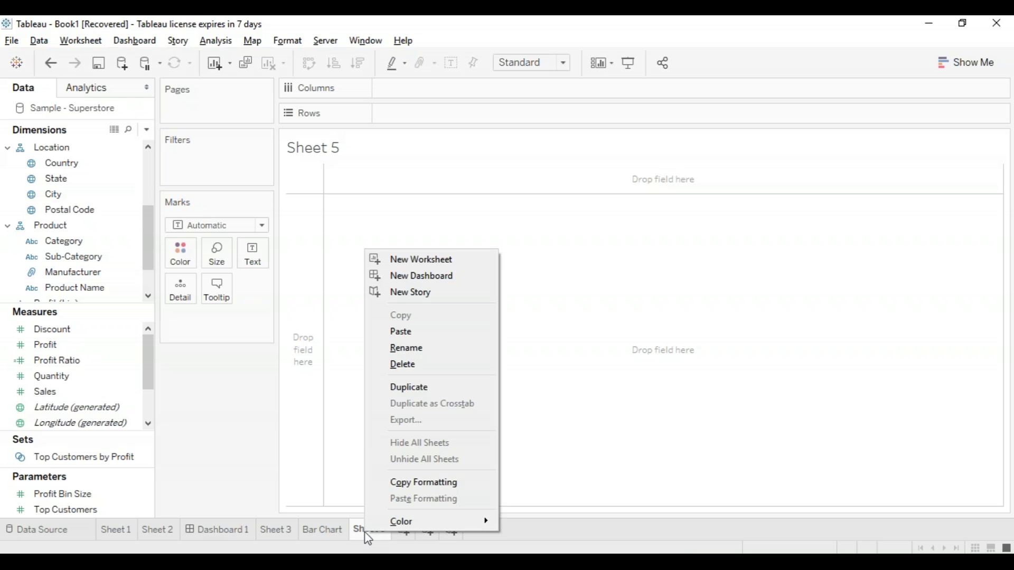
left_click(434, 349)
type("Line Chart")
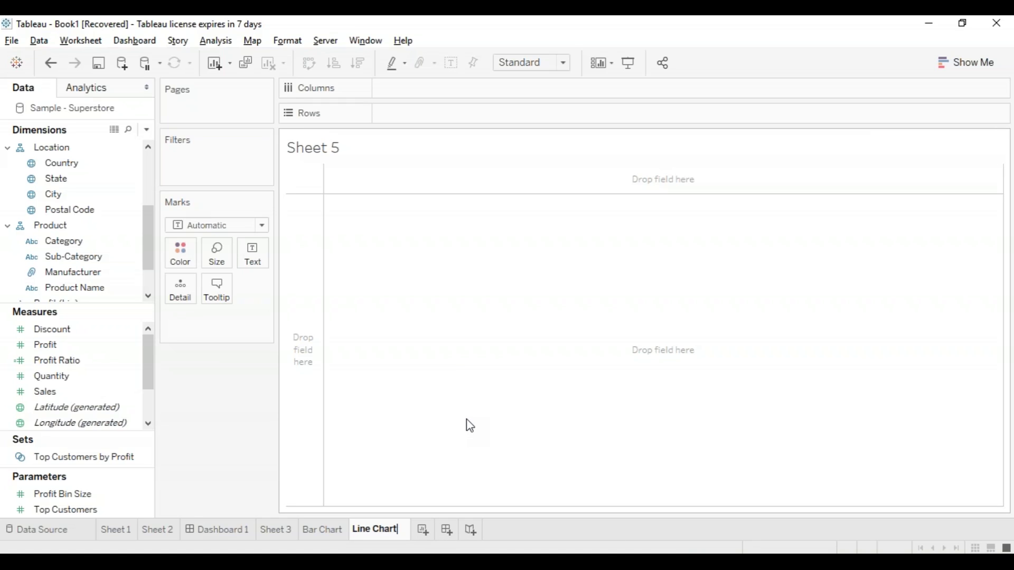
key("Return")
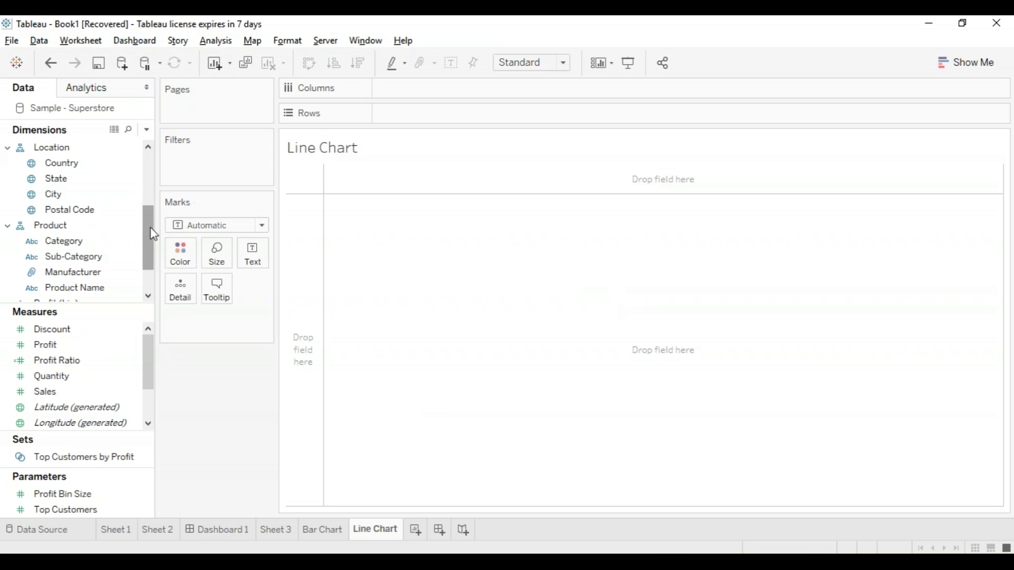
- Plot the year of Order Date on Columns against the sum of Sales on Rows in the Line Chart worksheet
left_click_drag(153, 233, 152, 182)
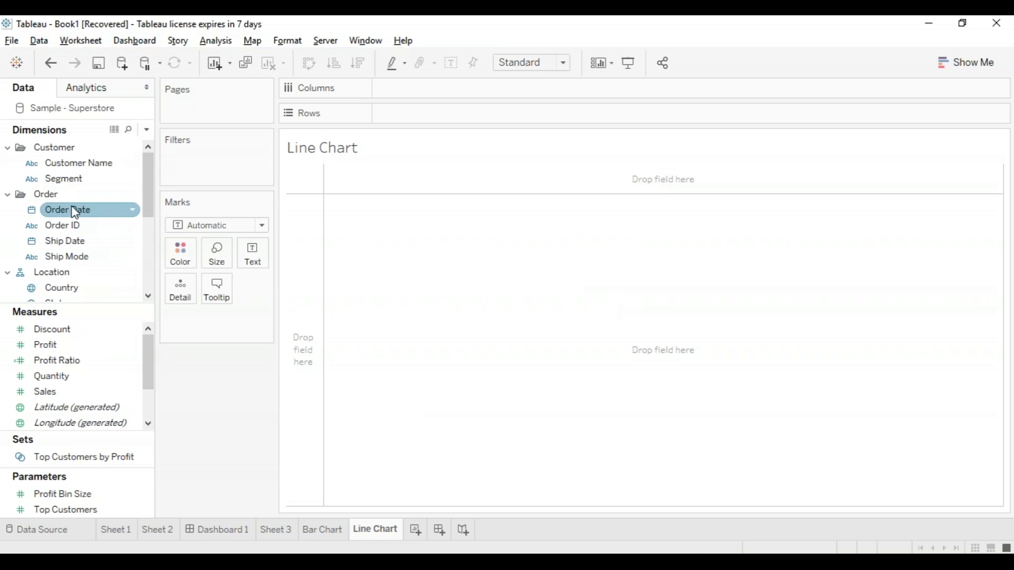
left_click_drag(76, 212, 416, 88)
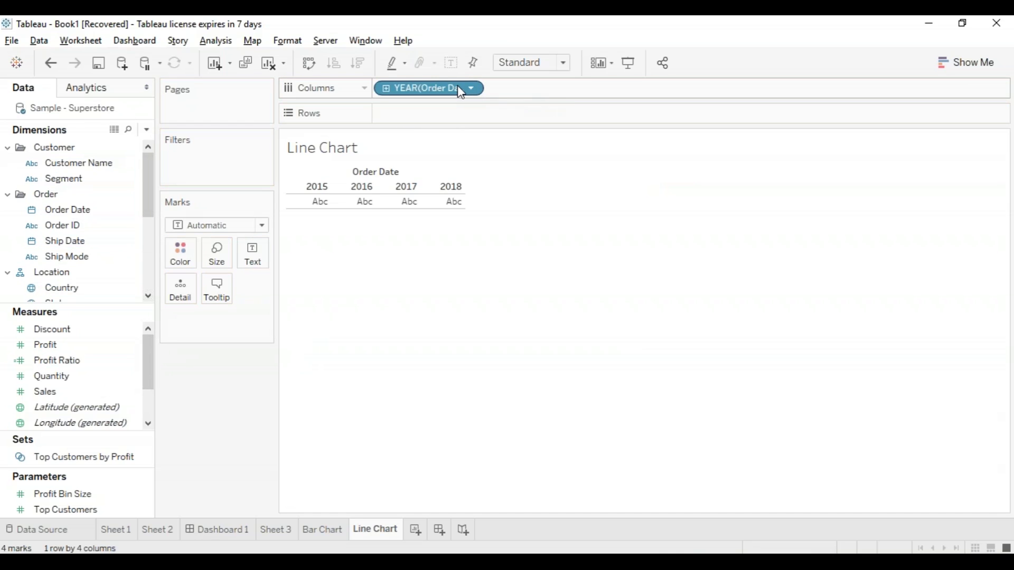
mouse_move(154, 357)
left_mouse_down()
mouse_move(145, 385)
mouse_move(152, 357)
left_mouse_up()
left_click(43, 393)
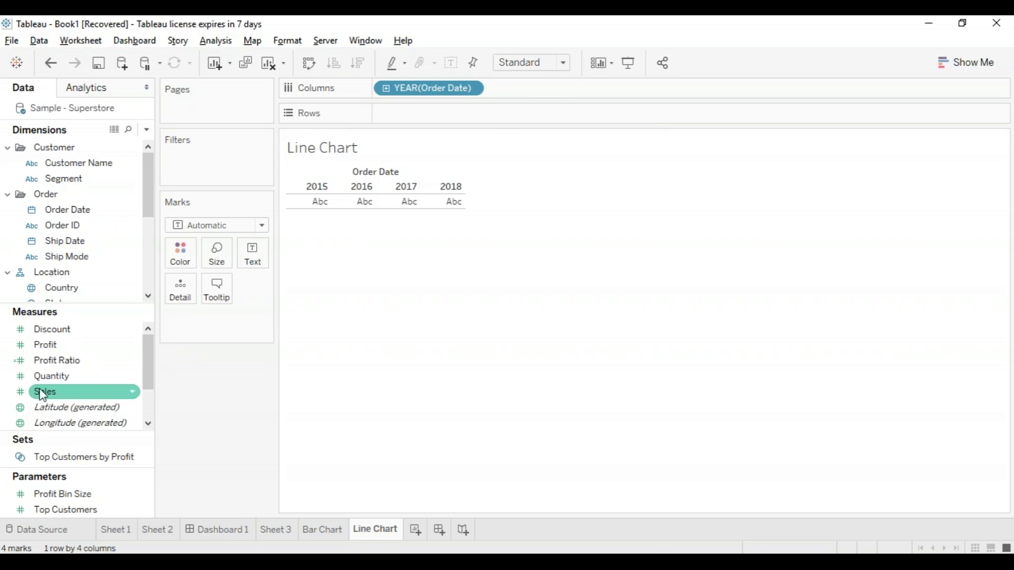
left_click_drag(45, 393, 402, 123)
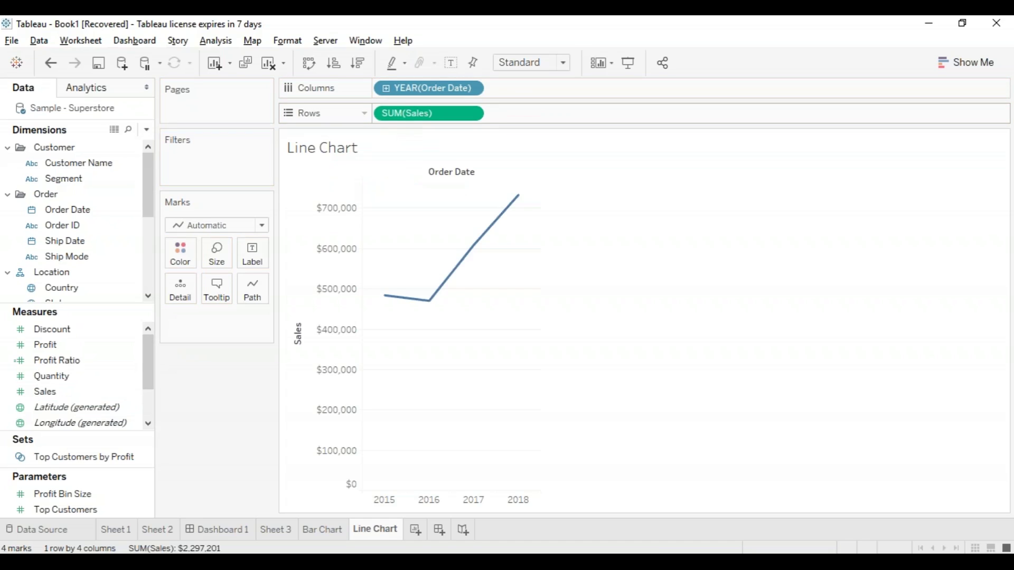
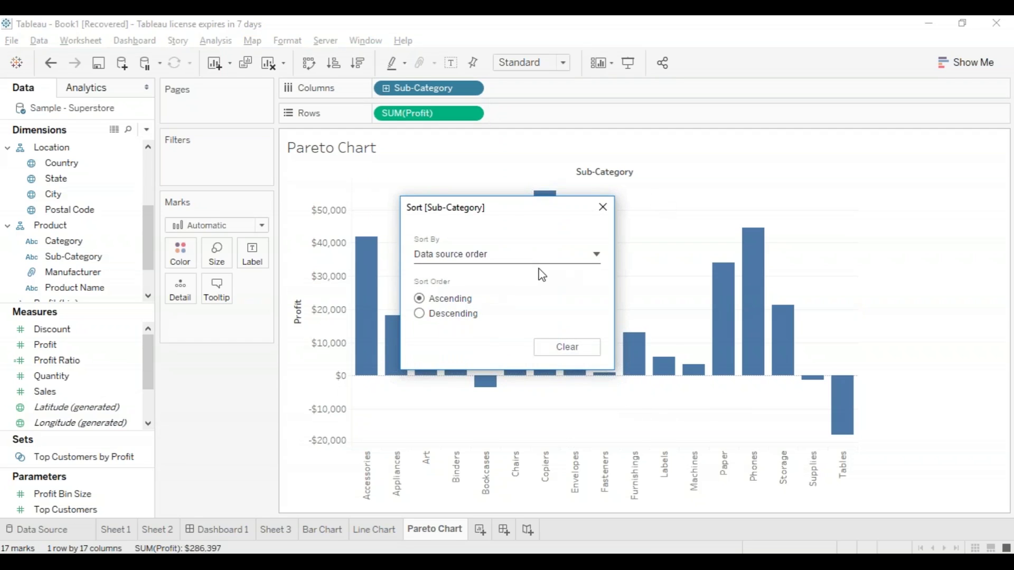
- Sort Sub-Category in descending order by the sum of the Profit field
left_click(419, 317)
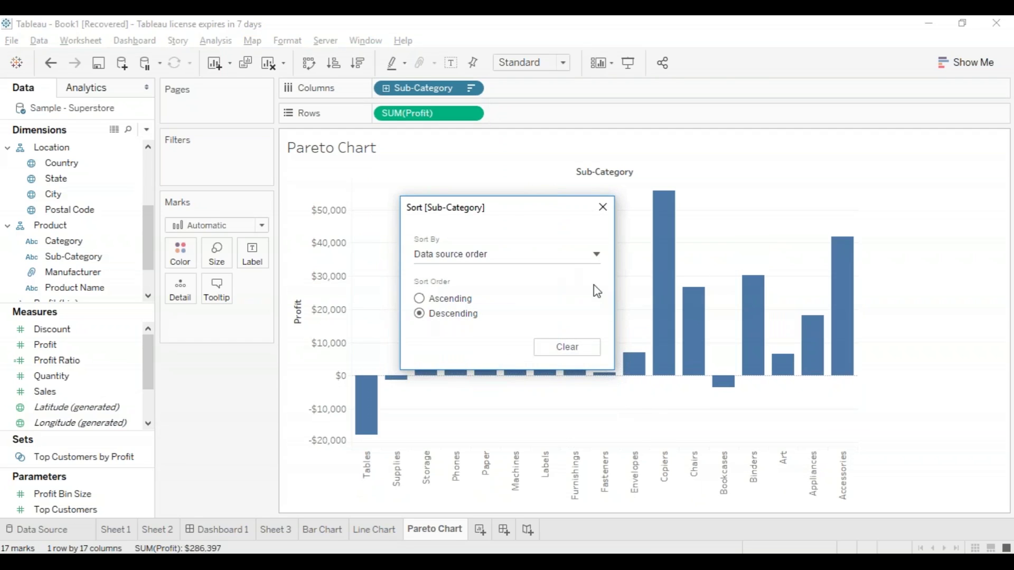
left_click(597, 255)
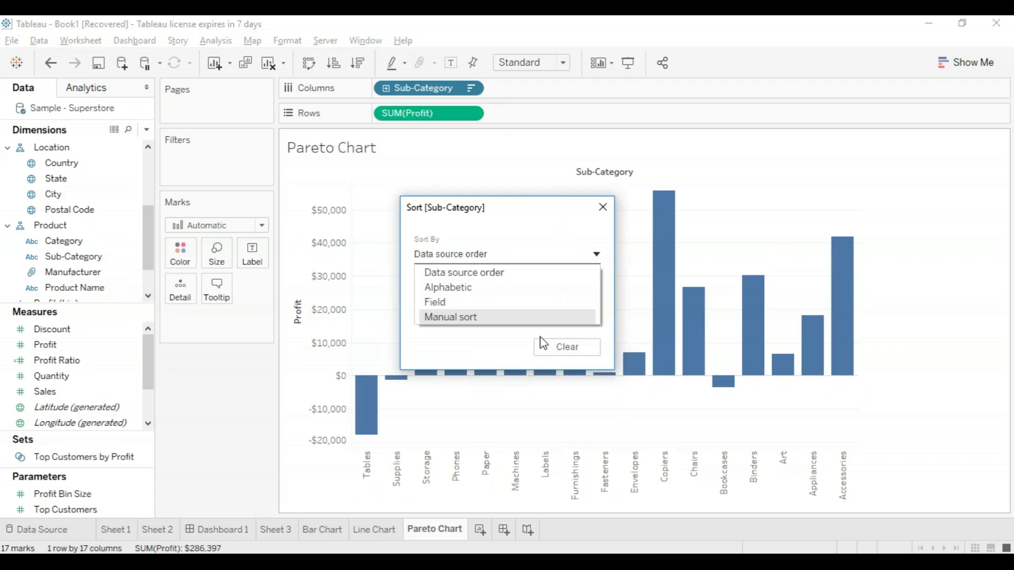
left_click(539, 303)
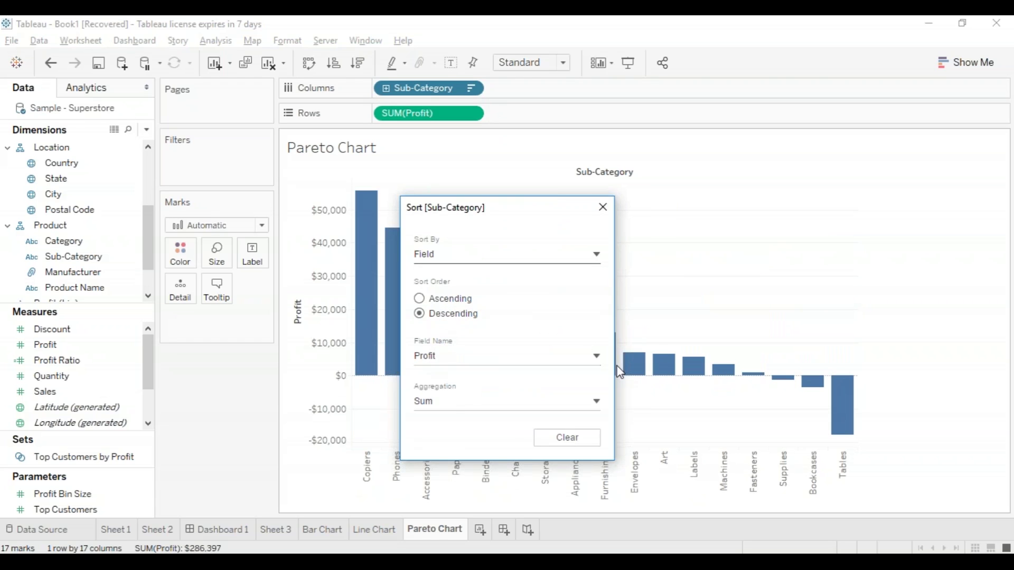
left_click(603, 207)
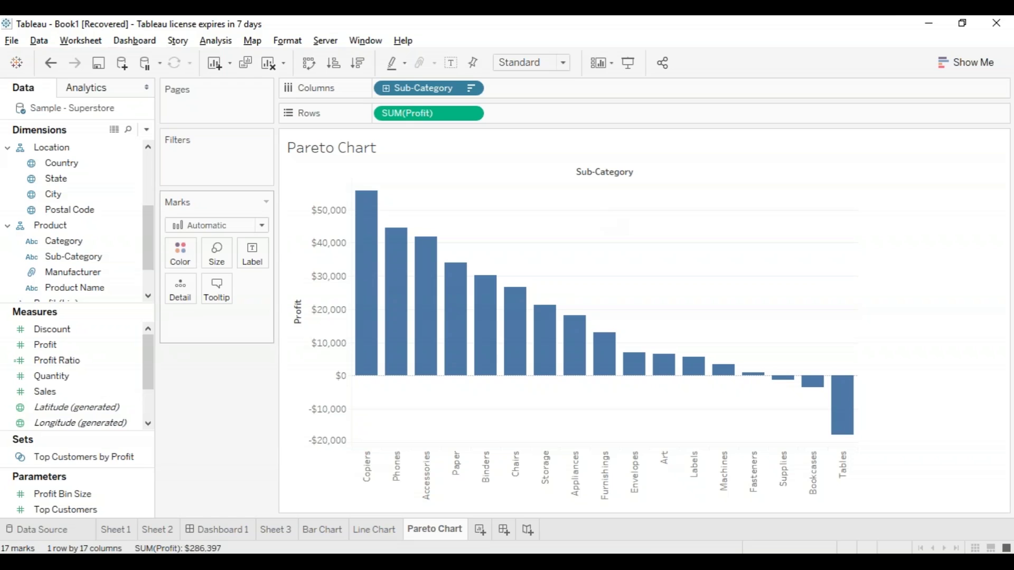
- Add Profit to Rows a second time and combine the two Profit measures as a dual axis
left_click(75, 349)
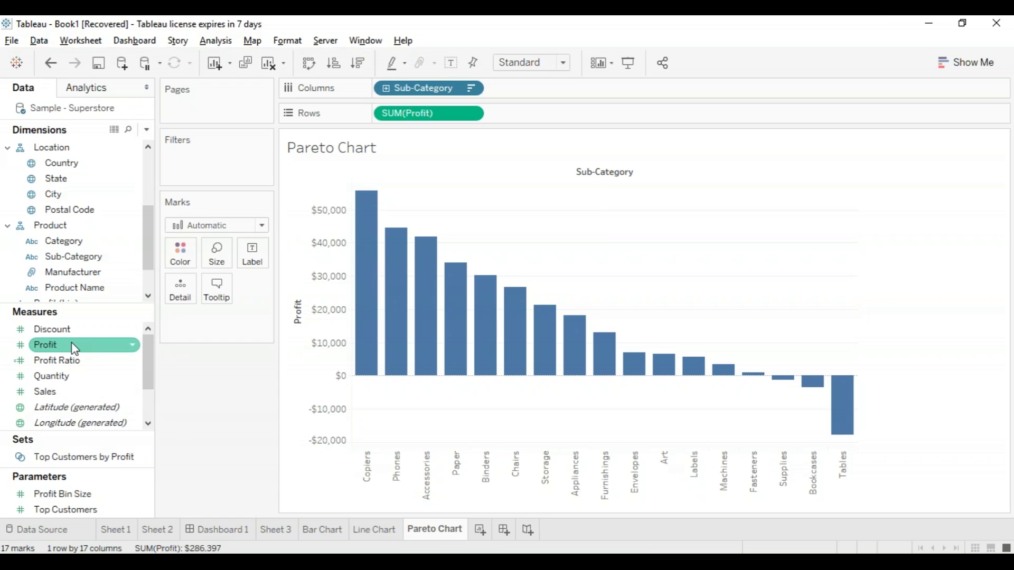
left_click_drag(76, 350, 560, 122)
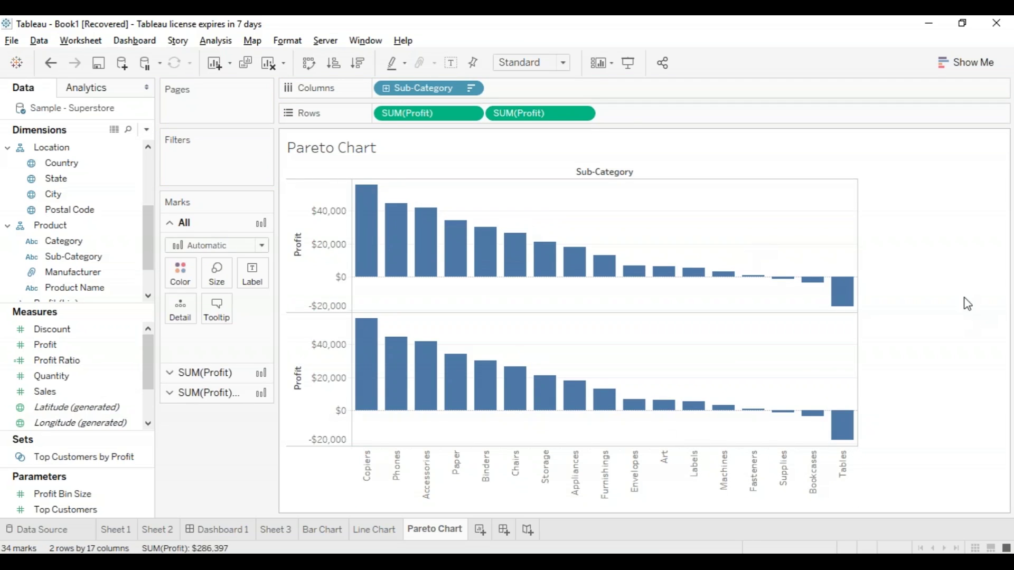
left_click(584, 114)
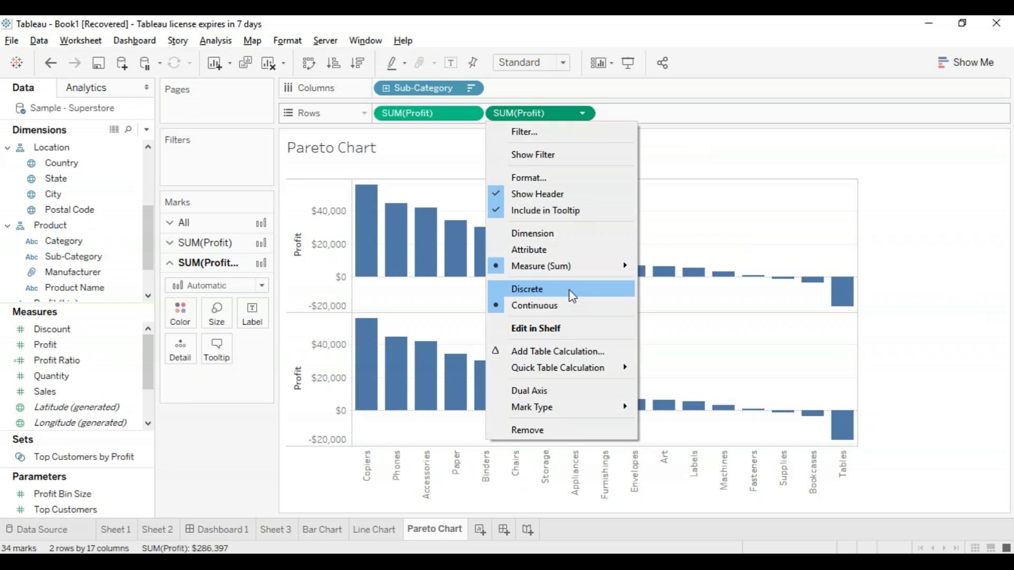
left_click(564, 395)
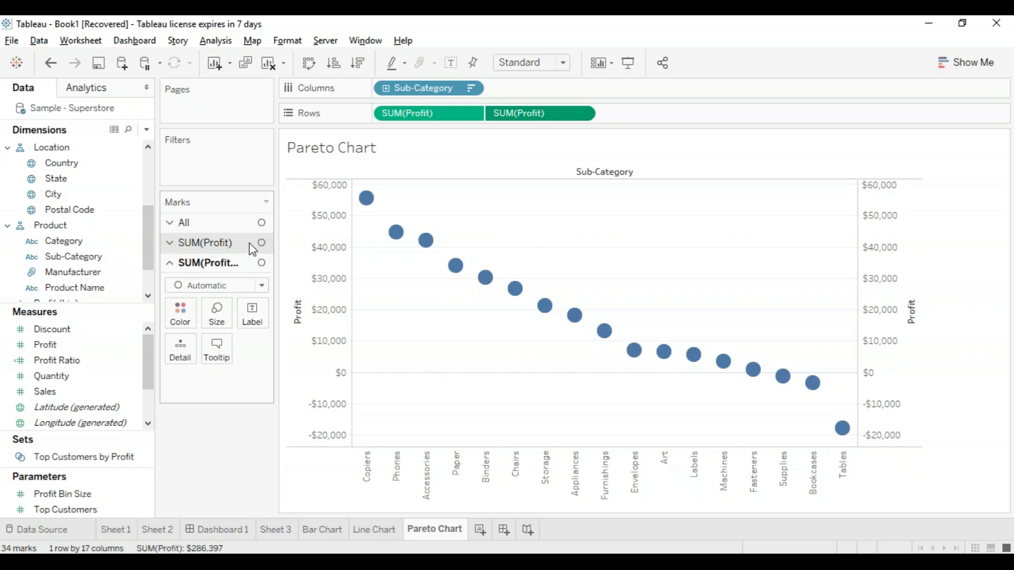
- Set the first Profit measure's mark type to Bar and color its marks light blue
left_click(177, 244)
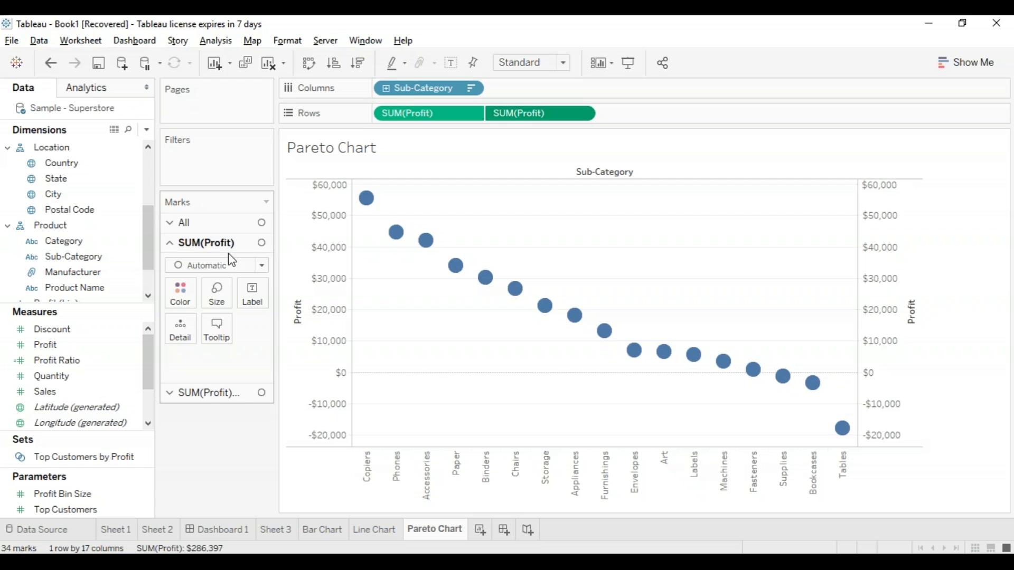
left_click(261, 265)
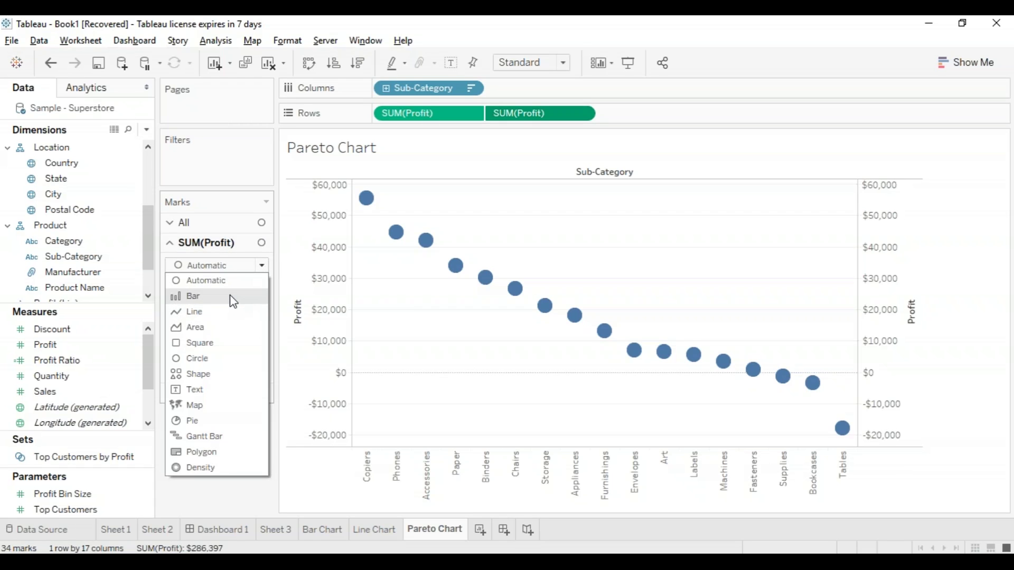
left_click(231, 295)
left_click(180, 301)
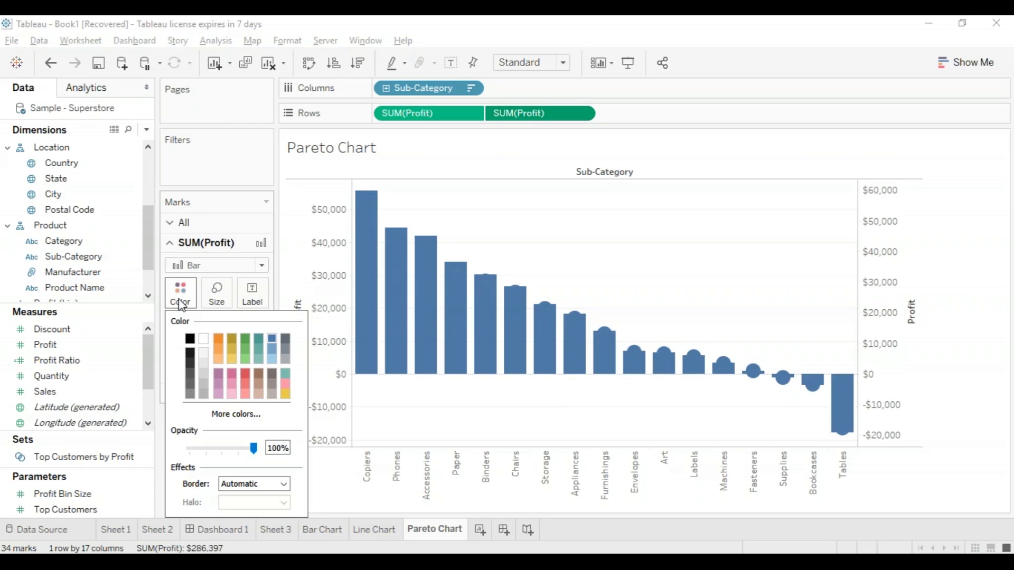
left_click(272, 359)
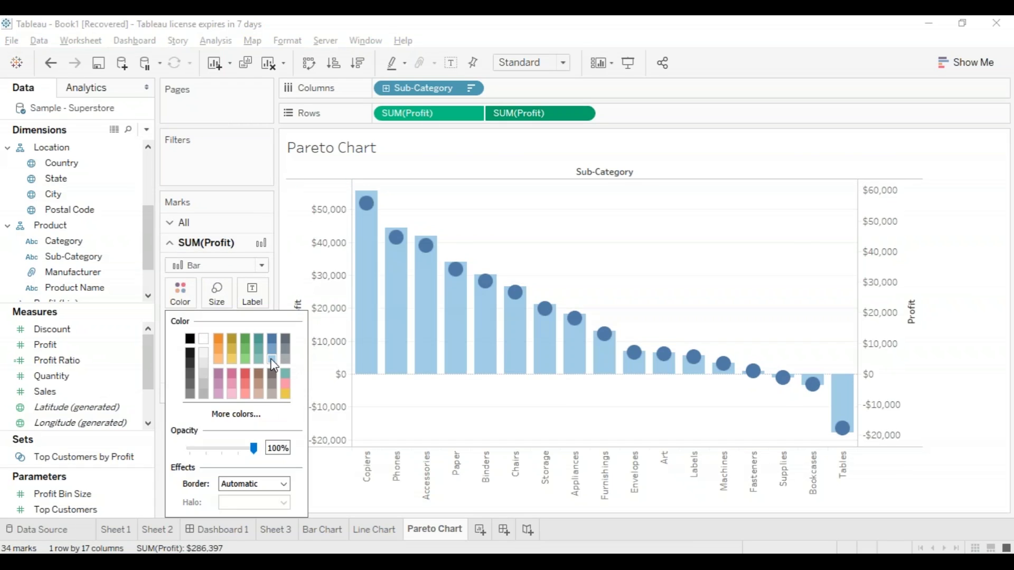
left_click(236, 273)
- Set the second Profit measure's mark type to Line and color the line orange
left_click(172, 397)
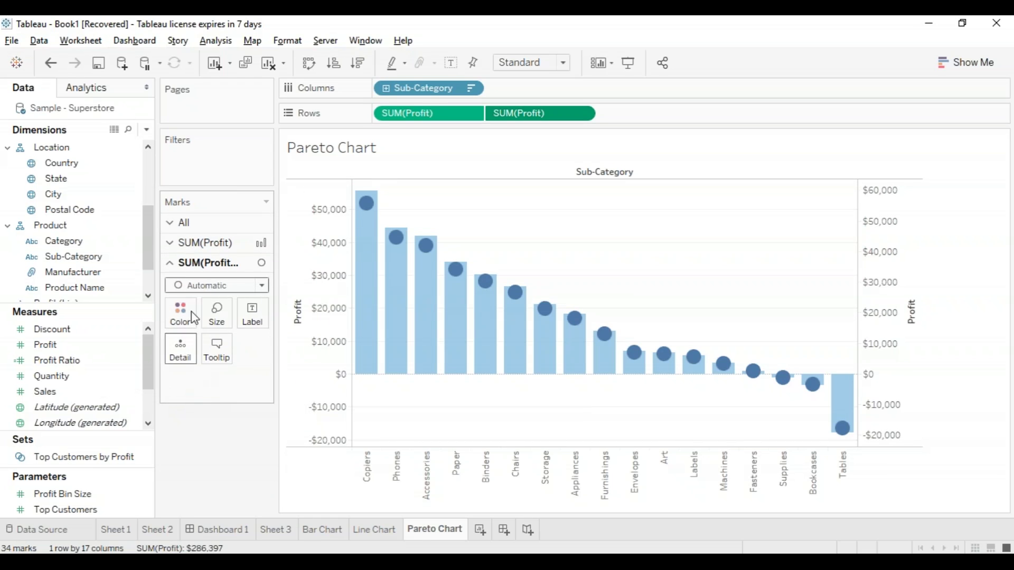
left_click(262, 285)
left_click(248, 321)
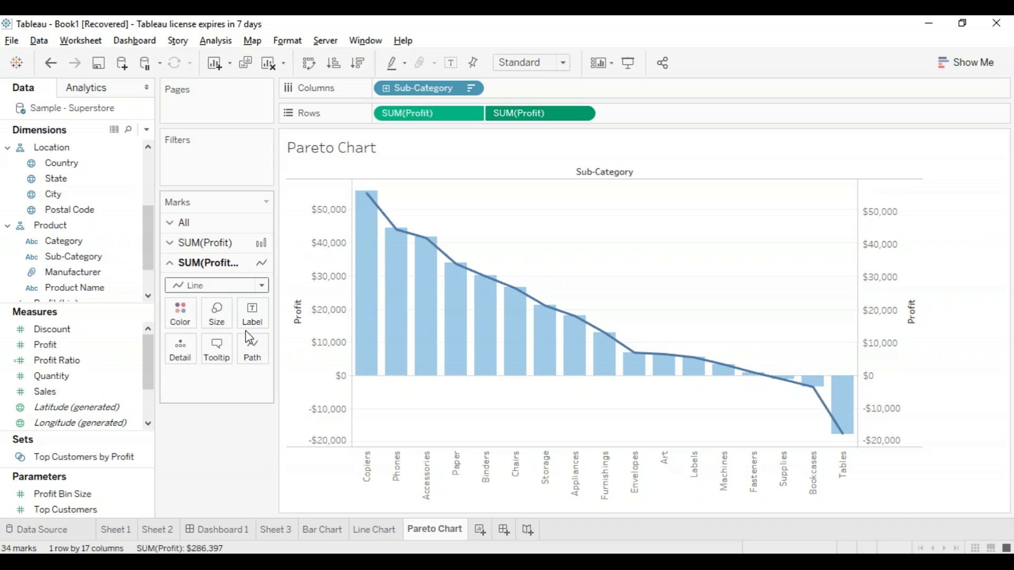
left_click(180, 314)
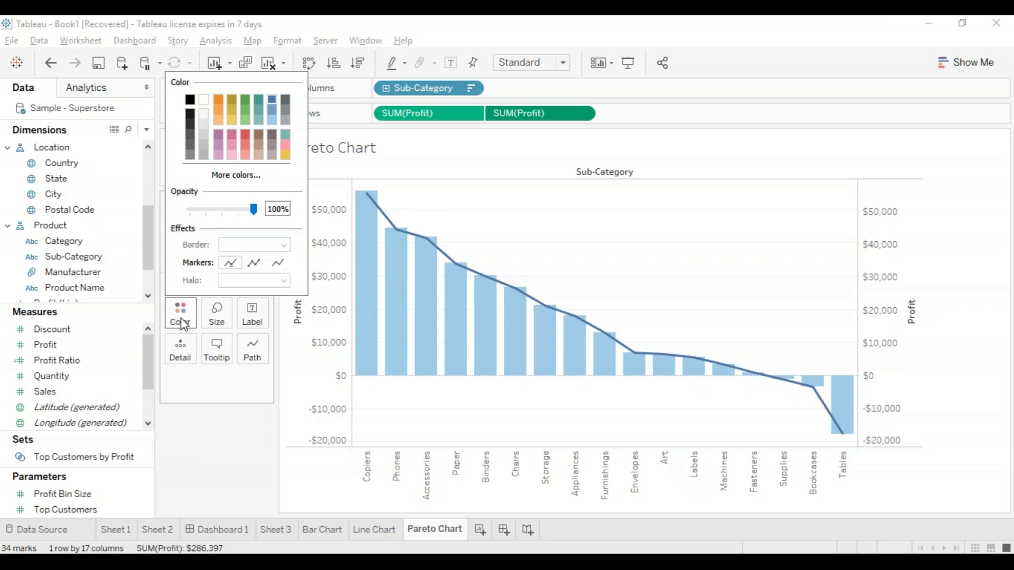
left_click(218, 111)
left_click(218, 100)
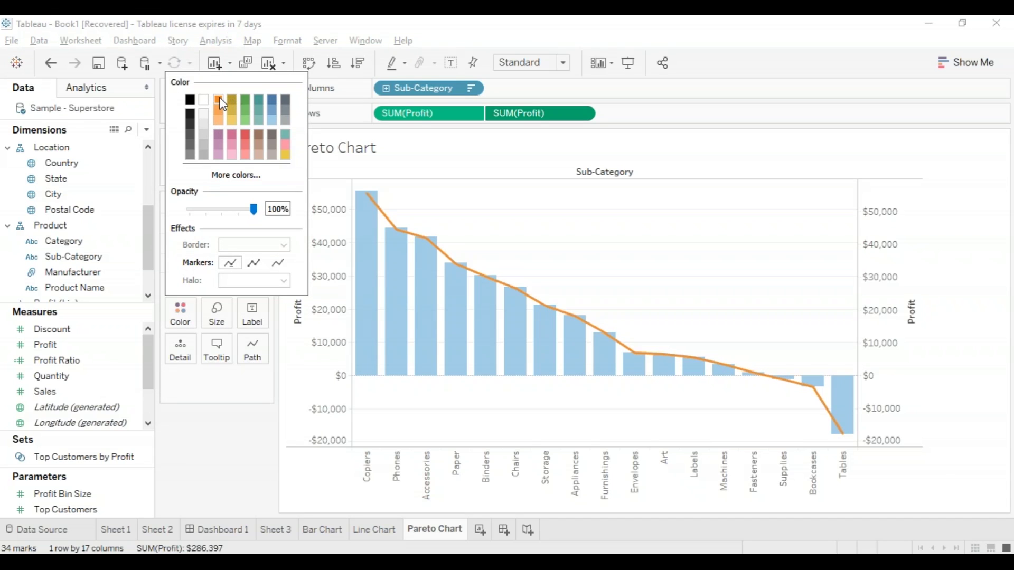
left_click(221, 388)
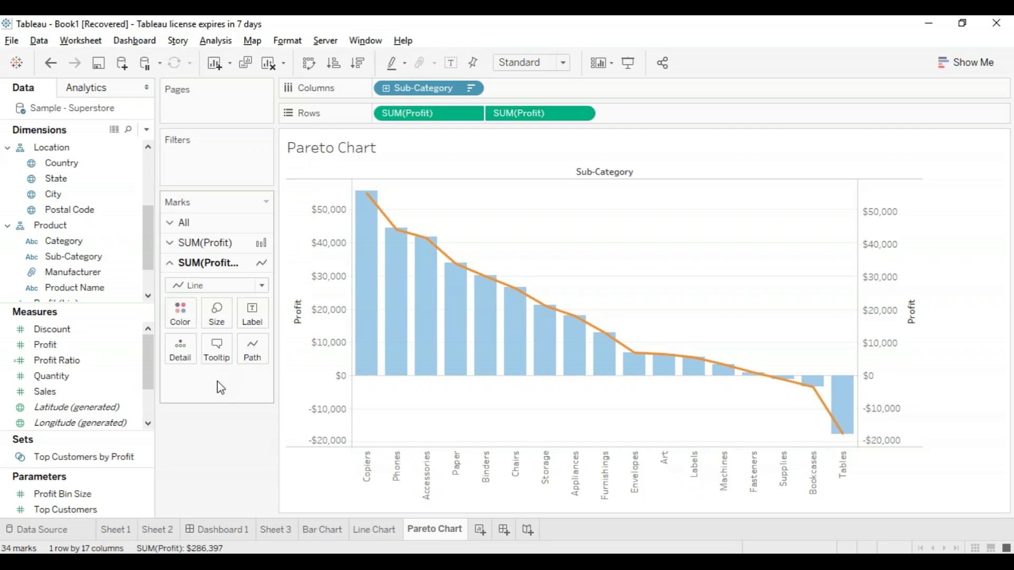
- Add a table calculation to the second Profit measure, using Running Total as the type with Sum aggregation
left_click(583, 114)
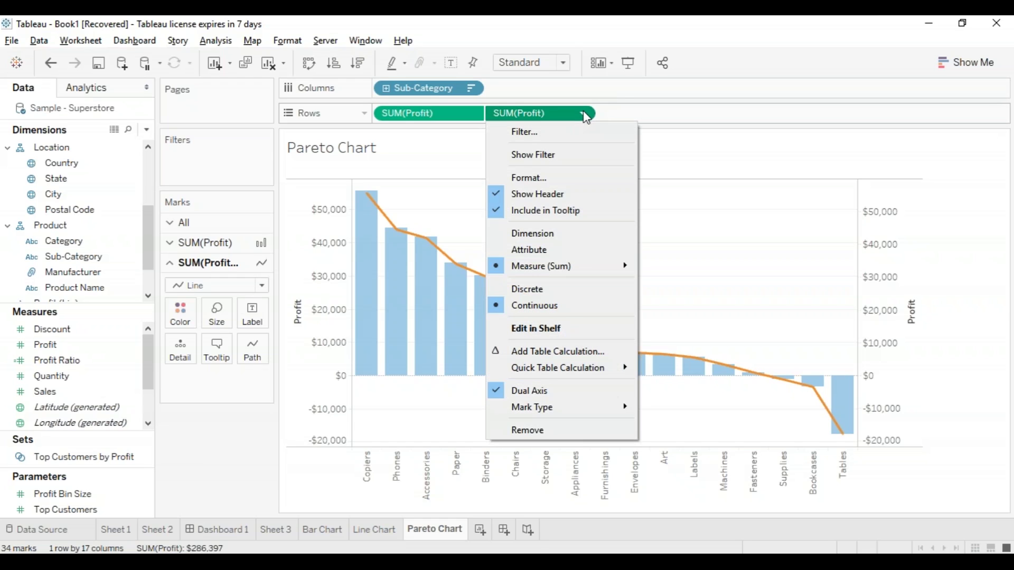
left_click(568, 352)
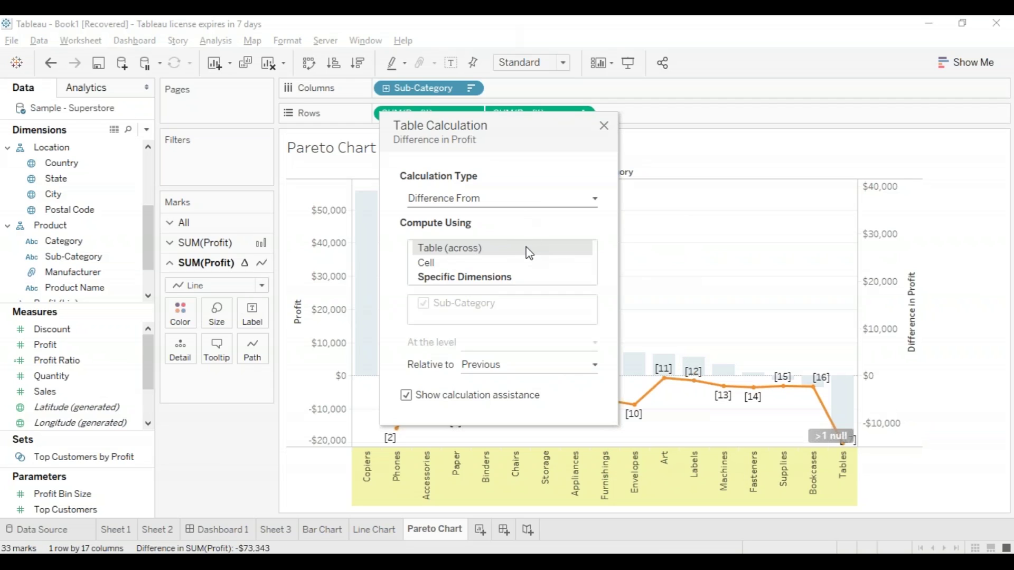
left_click(507, 199)
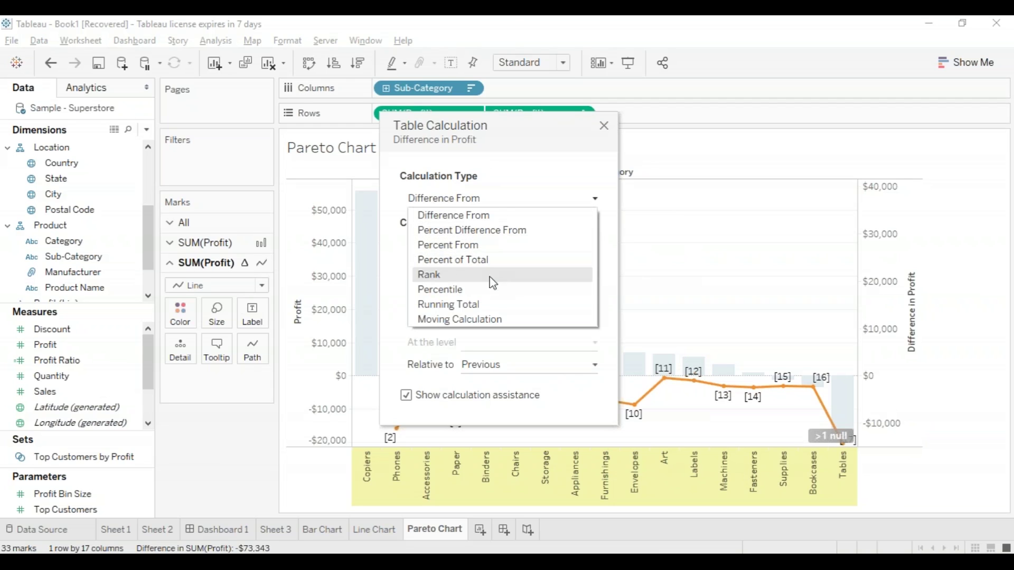
left_click(471, 304)
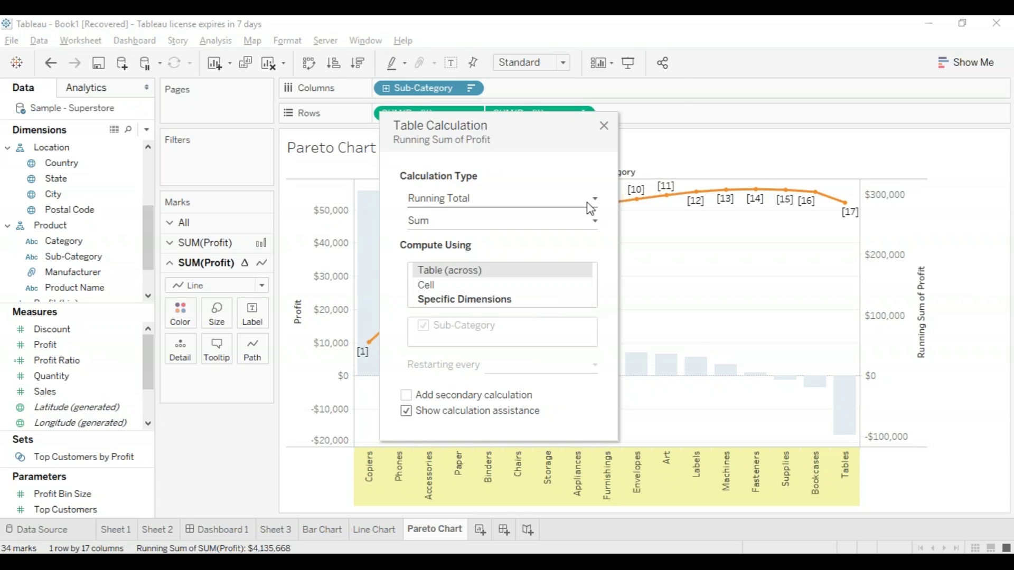
left_click(594, 223)
left_click(594, 226)
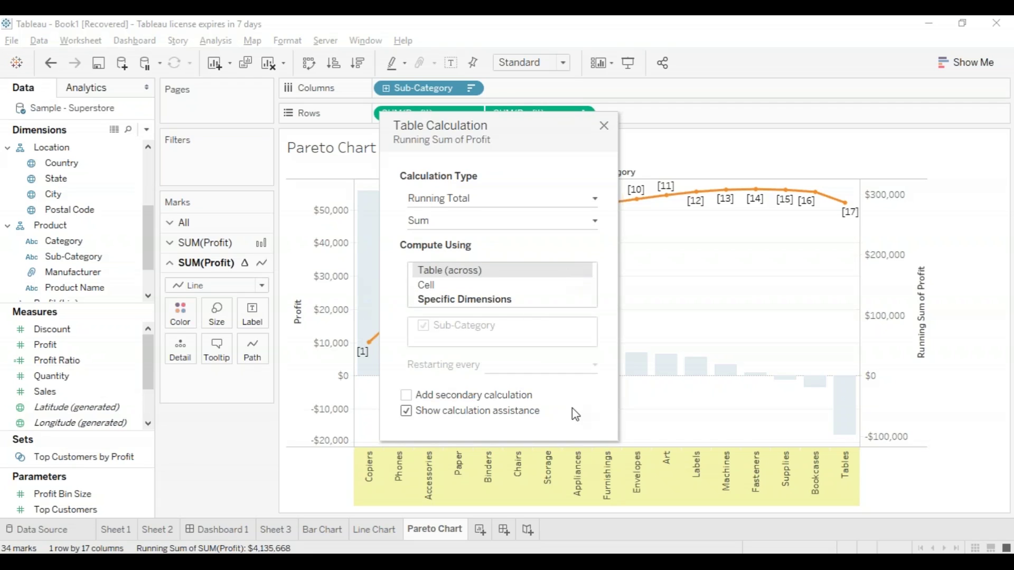
- Add a secondary calculation of type Percent of Total to the running total and close the table calculation settings
left_click(406, 396)
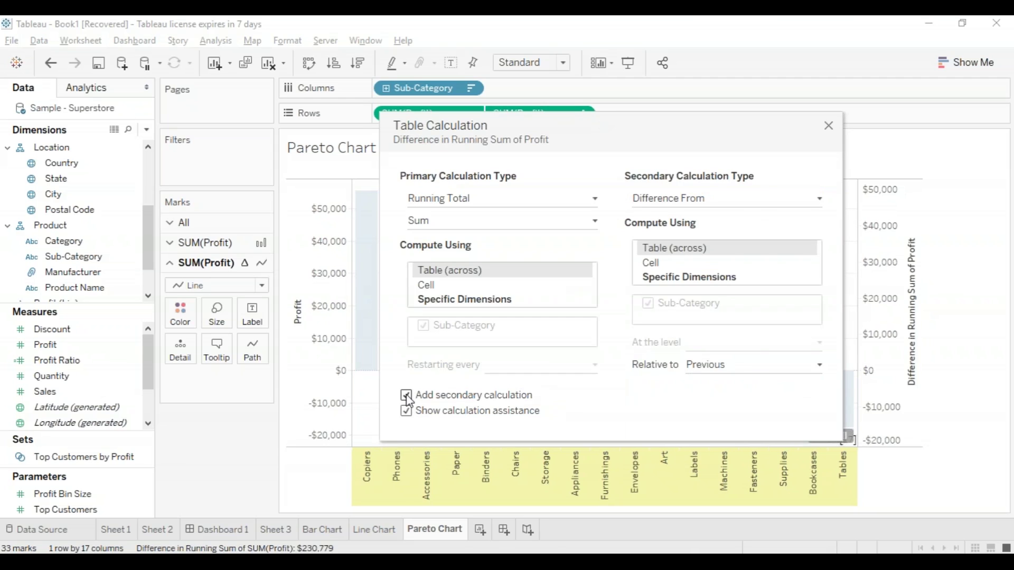
left_click(803, 203)
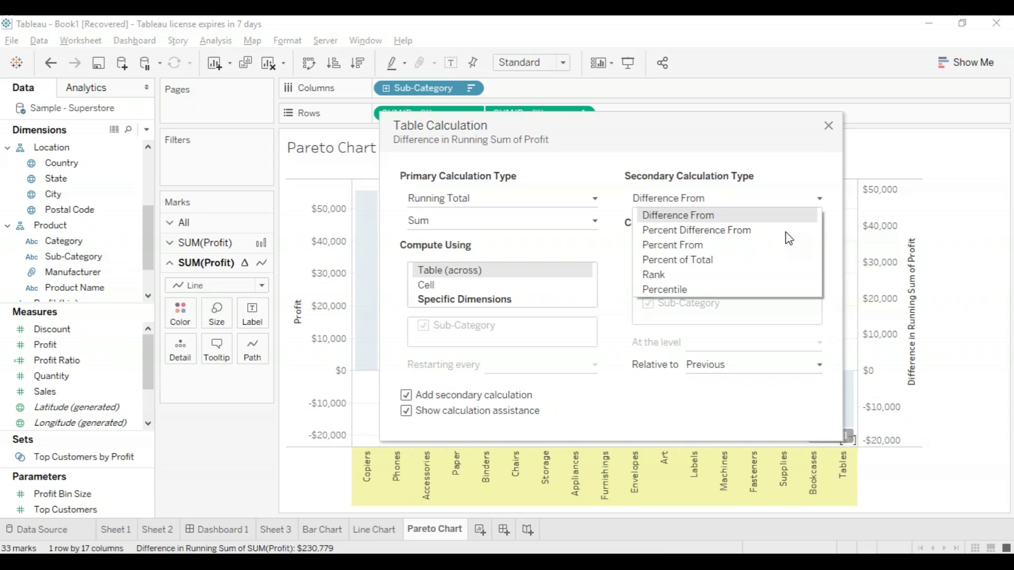
left_click(779, 259)
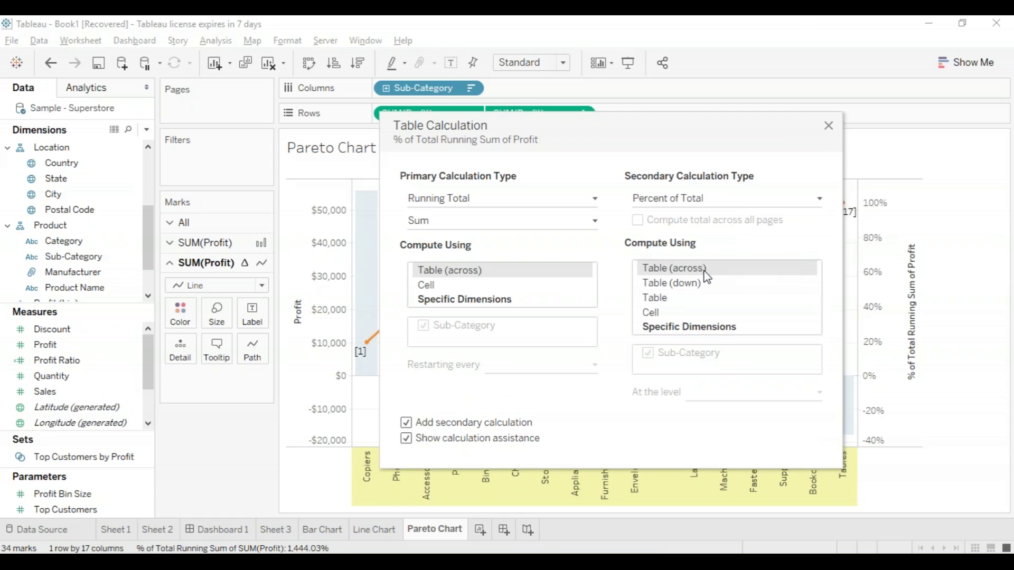
left_click(828, 127)
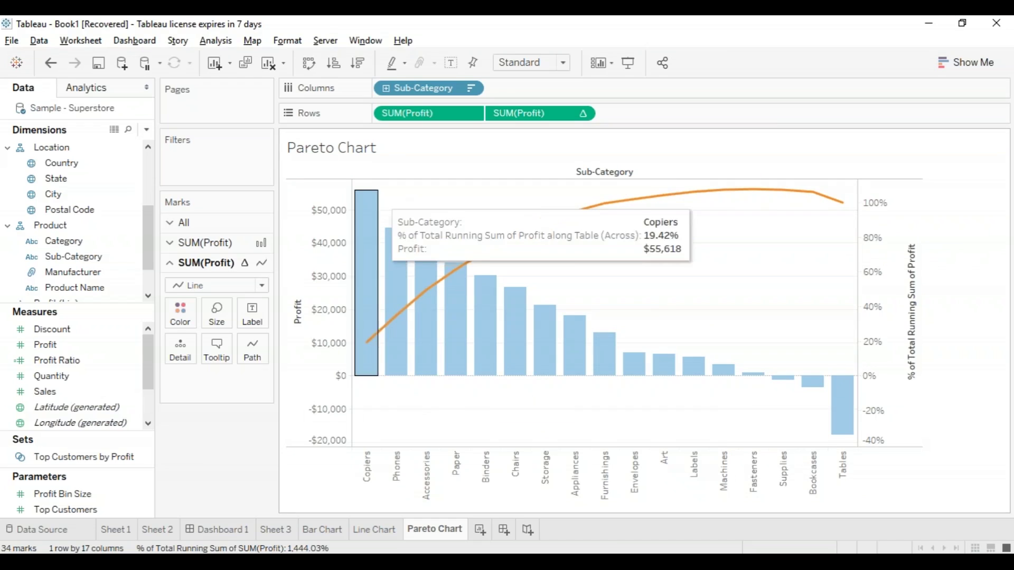
mouse_move(832, 438)
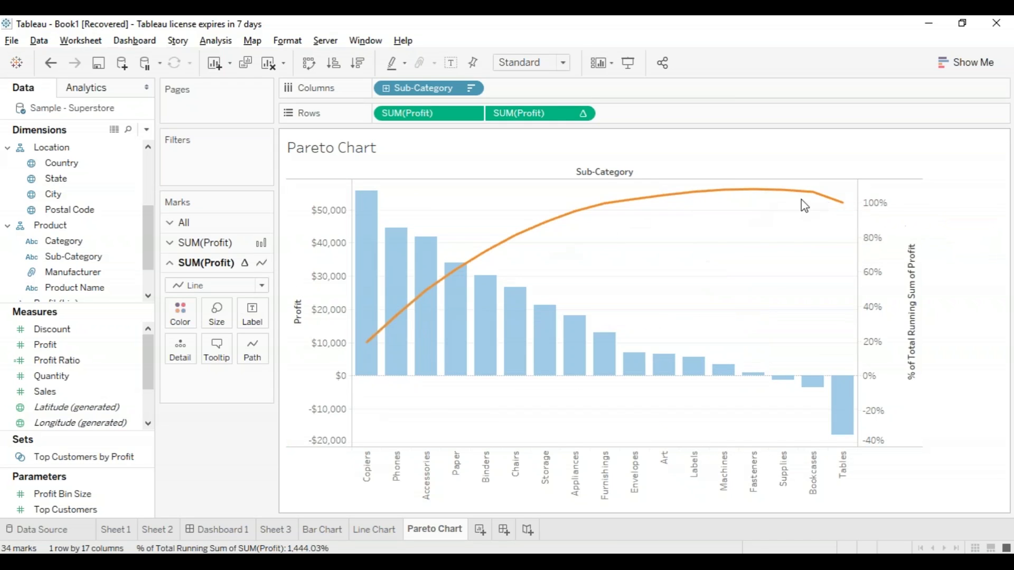
mouse_move(842, 205)
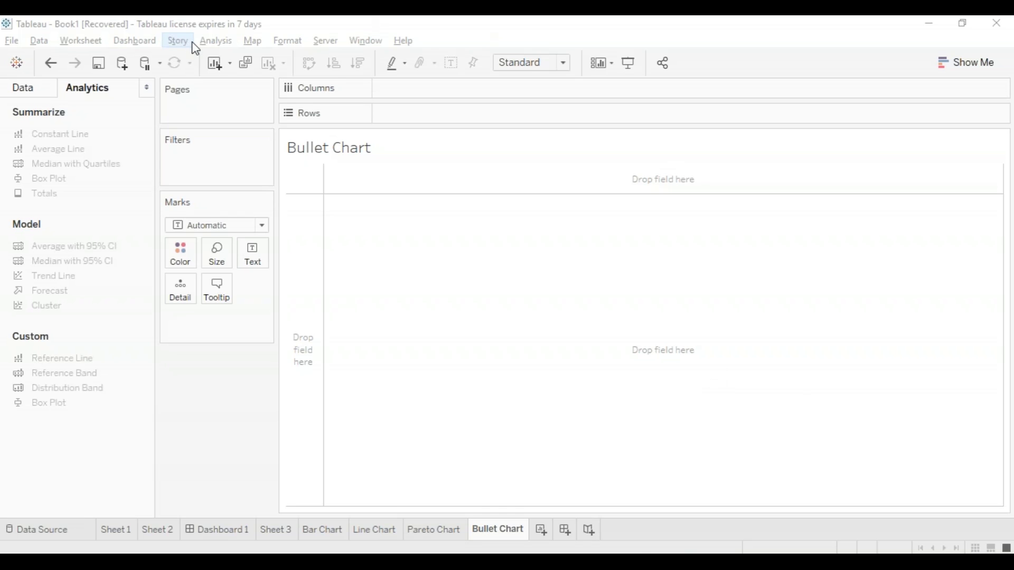
- Create a new calculated field and name it Estimated Profit
left_click(215, 41)
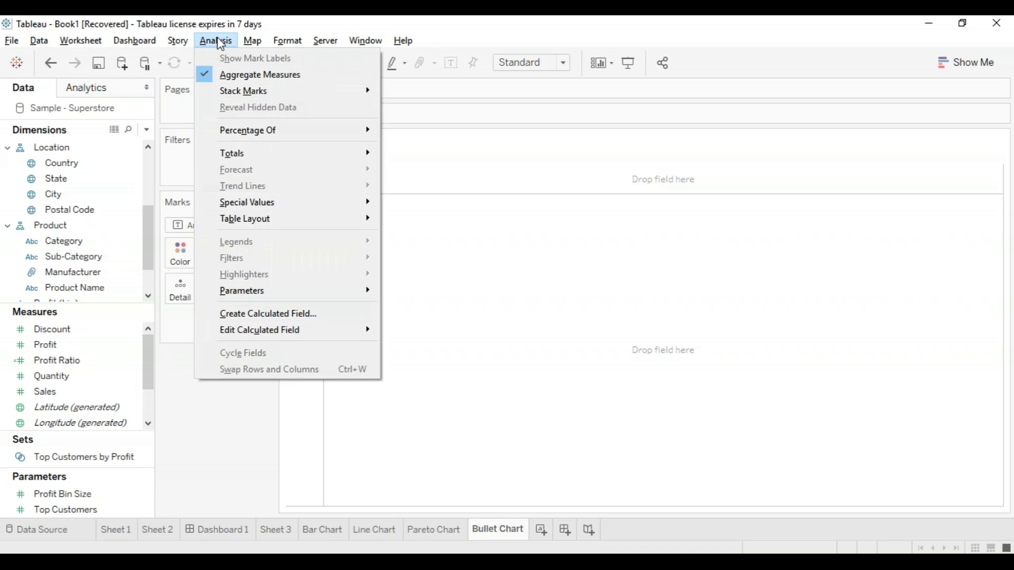
left_click(285, 315)
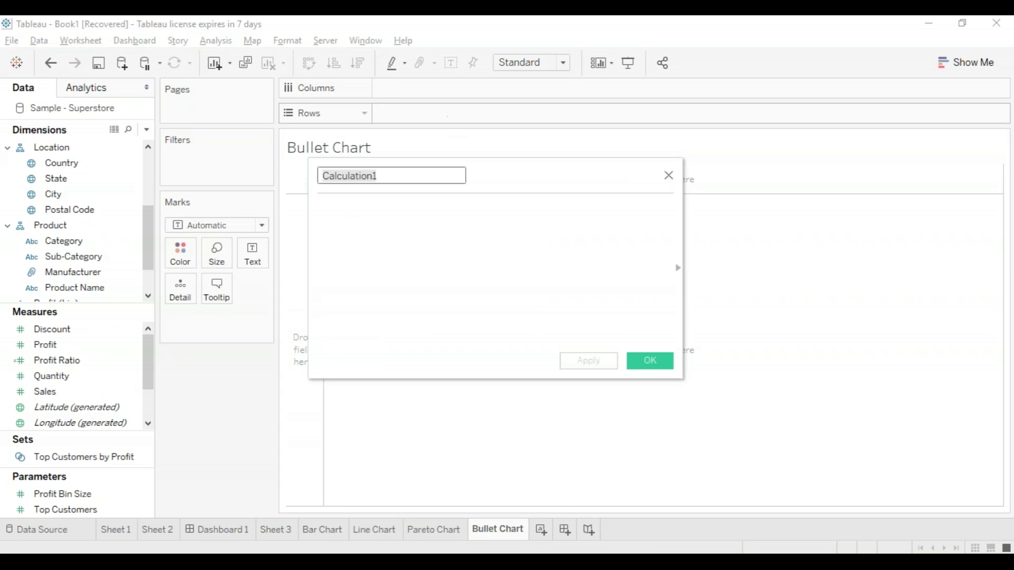
left_click(398, 175)
key("BackSpace")
key("BackSpace")
key("BackSpace")
key("BackSpace")
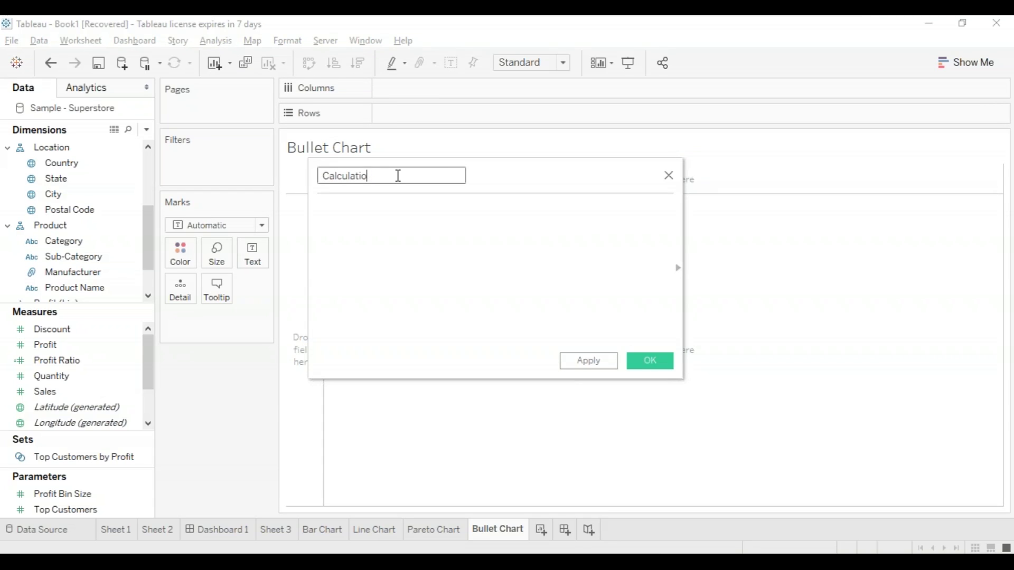
key("BackSpace")
key("BackSpace")
key("BackSpace")
key("BackSpace")
key("BackSpace")
key("BackSpace")
key("BackSpace")
key("BackSpace")
type("Estimated Profit")
- Enter AVG(300000) as the formula of the Estimated Profit calculated field
left_click(387, 215)
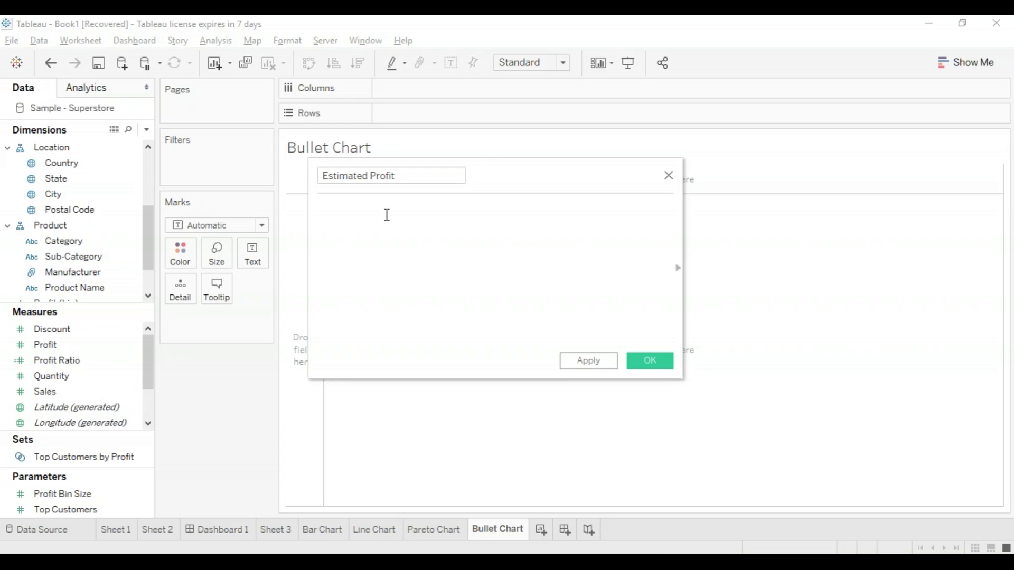
type("AV")
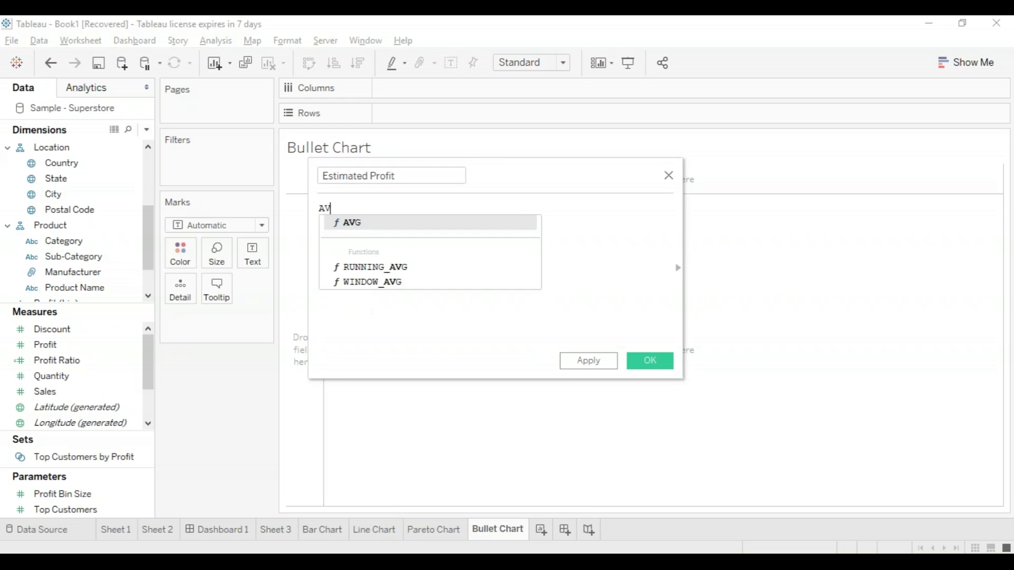
type("G(300000)")
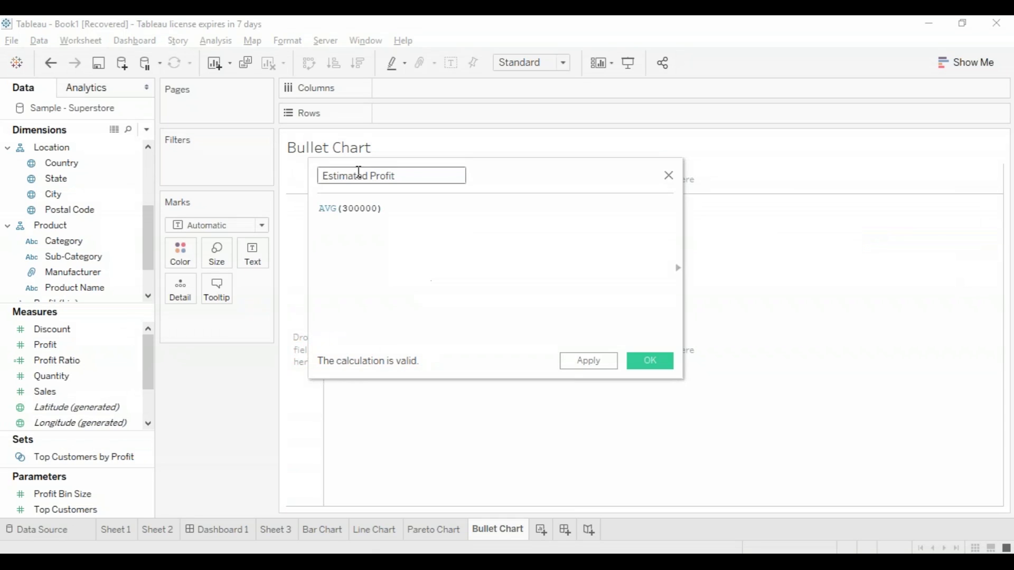
- Clear the number inside the AVG function of the Estimated Profit formula
left_click(376, 208)
key("BackSpace")
key("BackSpace")
key("BackSpace")
key("BackSpace")
key("BackSpace")
key("BackSpace")
key("BackSpace")
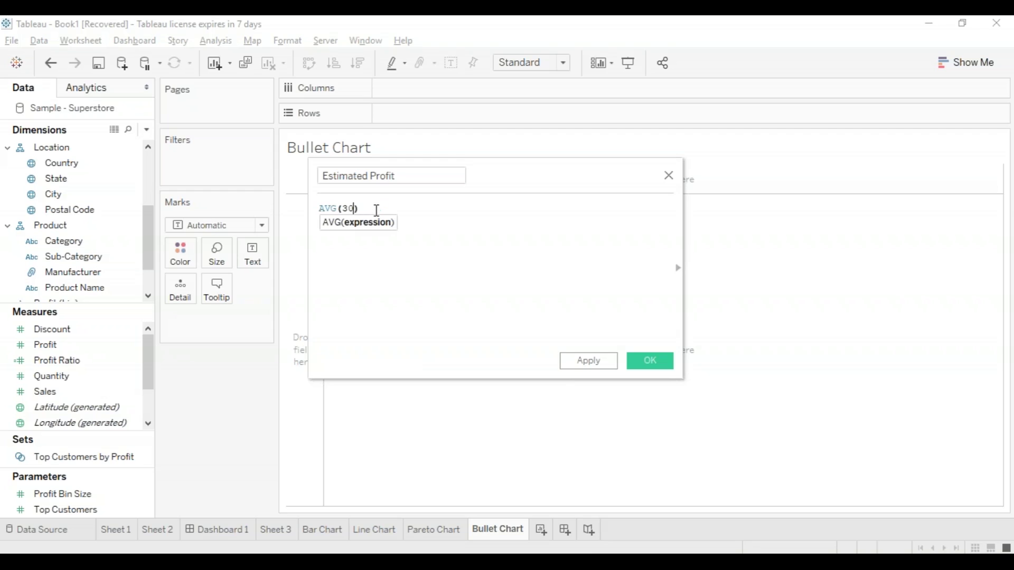
type("(")
left_click(319, 358)
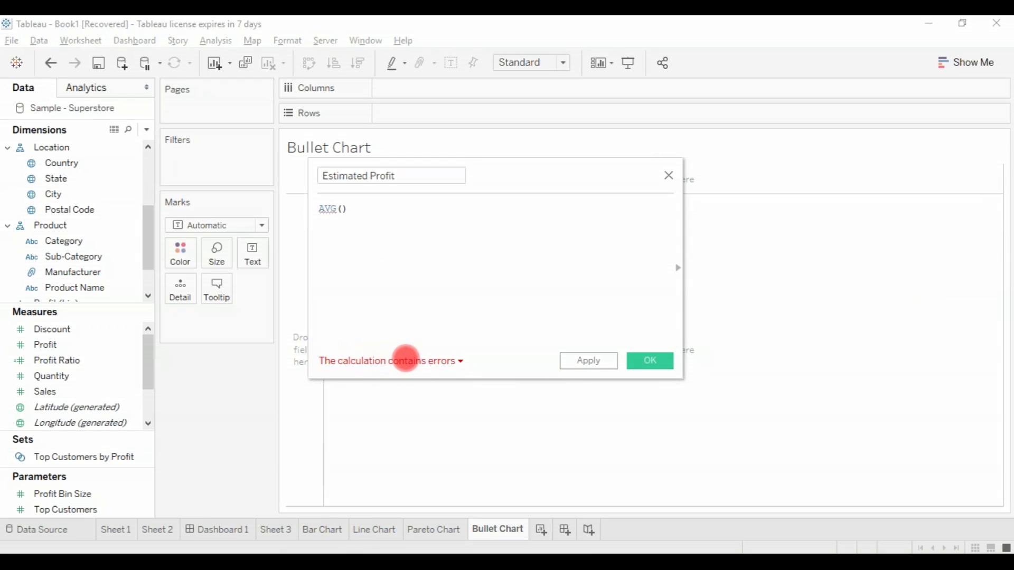
- Set the AVG function's argument to 300000 and save the Estimated Profit calculated field
left_click(344, 209)
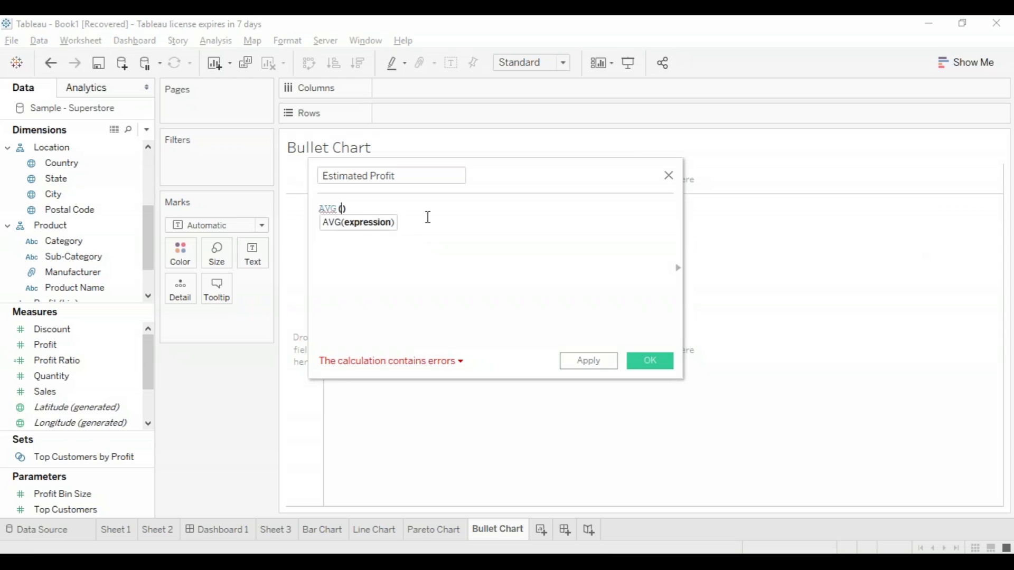
type("3000")
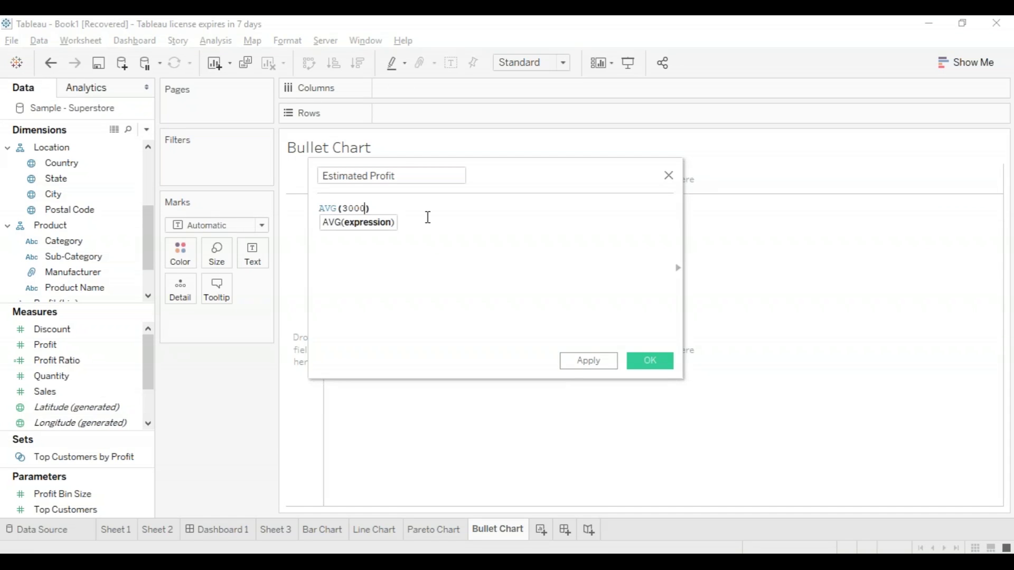
type("00")
left_click(589, 361)
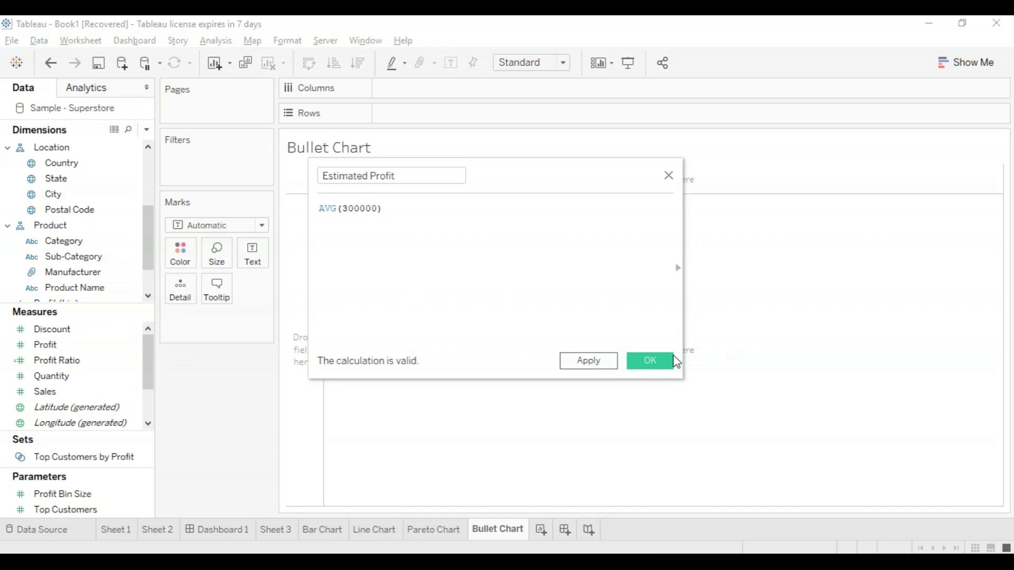
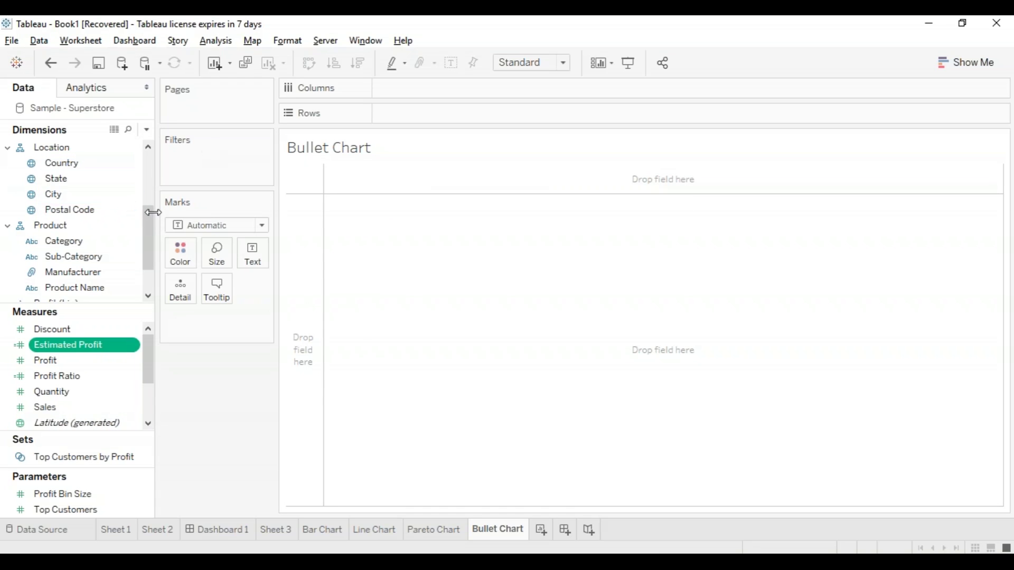
- Build a bullet graph from the Estimated Profit and Profit measures using the suggested chart types
left_click_drag(149, 222, 149, 241)
left_click(102, 227)
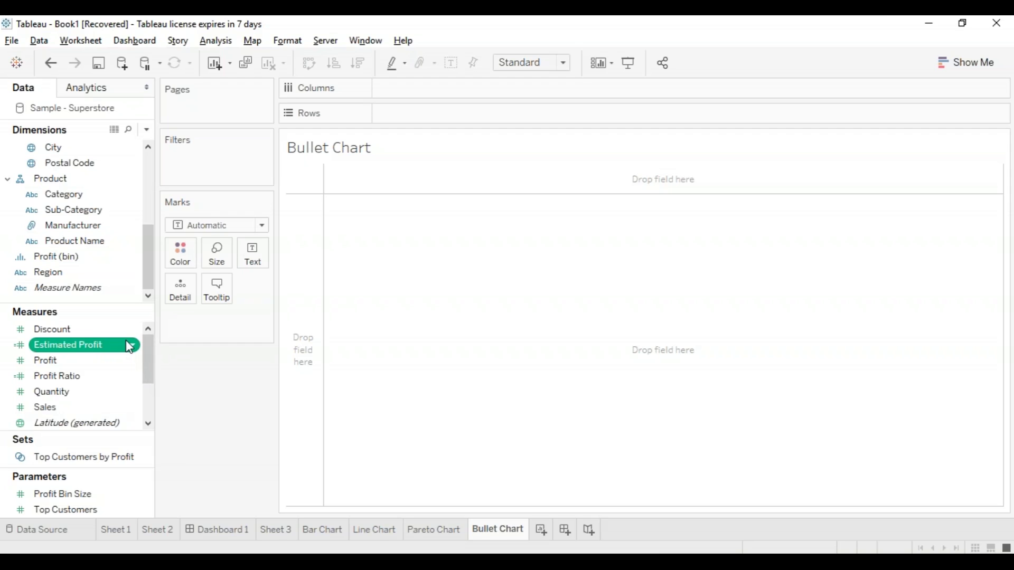
left_click(120, 360, "ctrl")
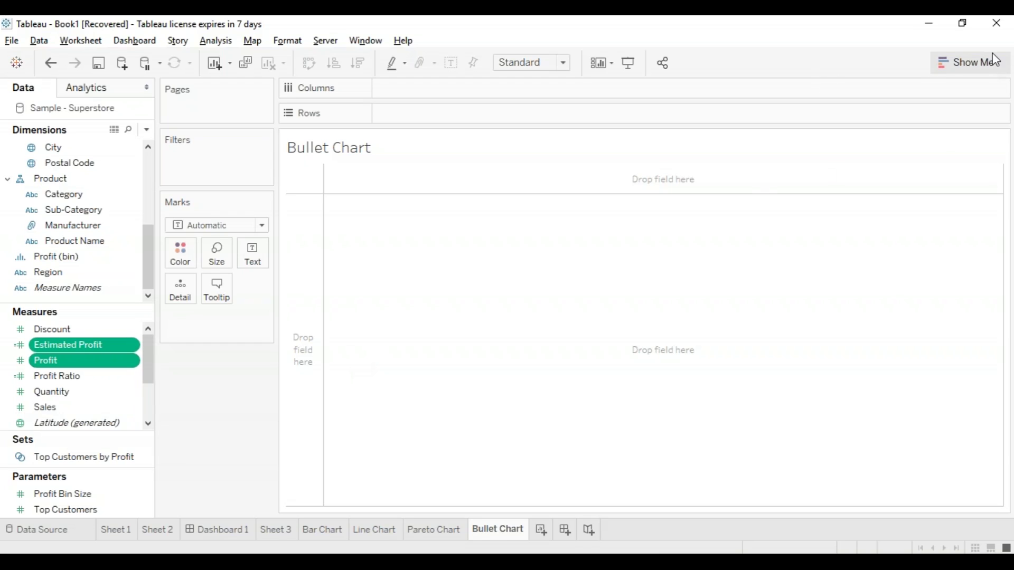
left_click(971, 66)
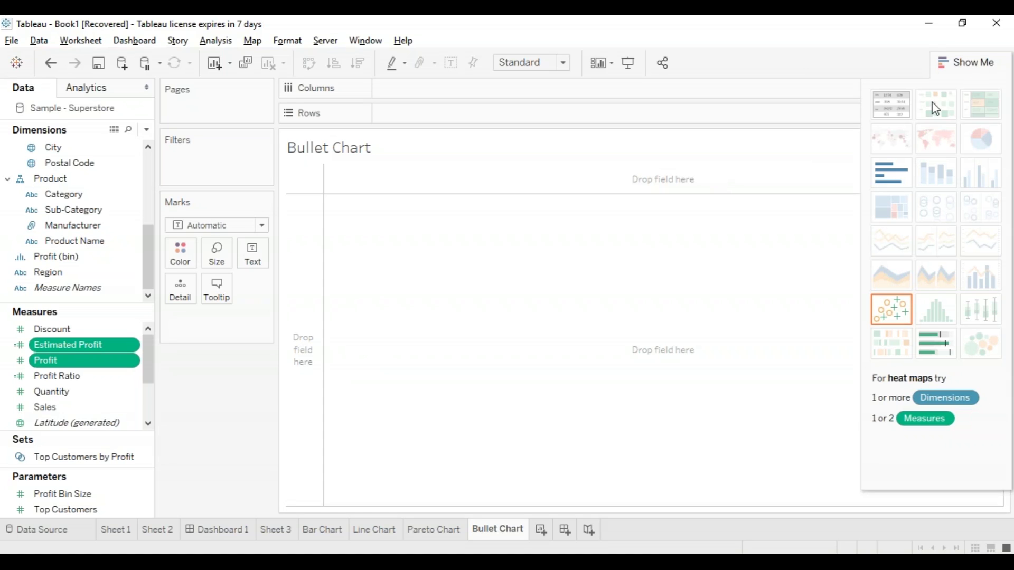
left_click(962, 62)
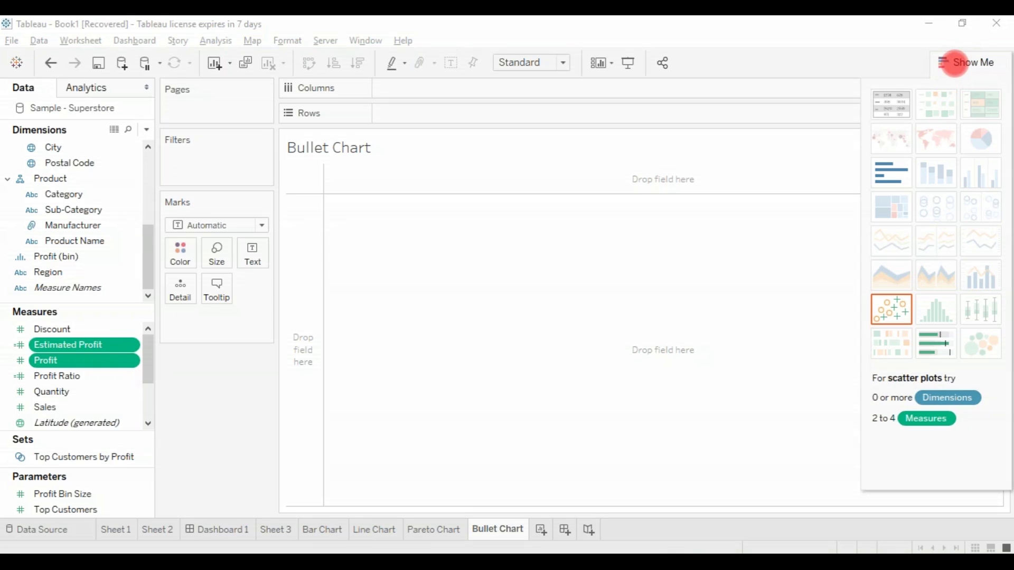
left_click(929, 342)
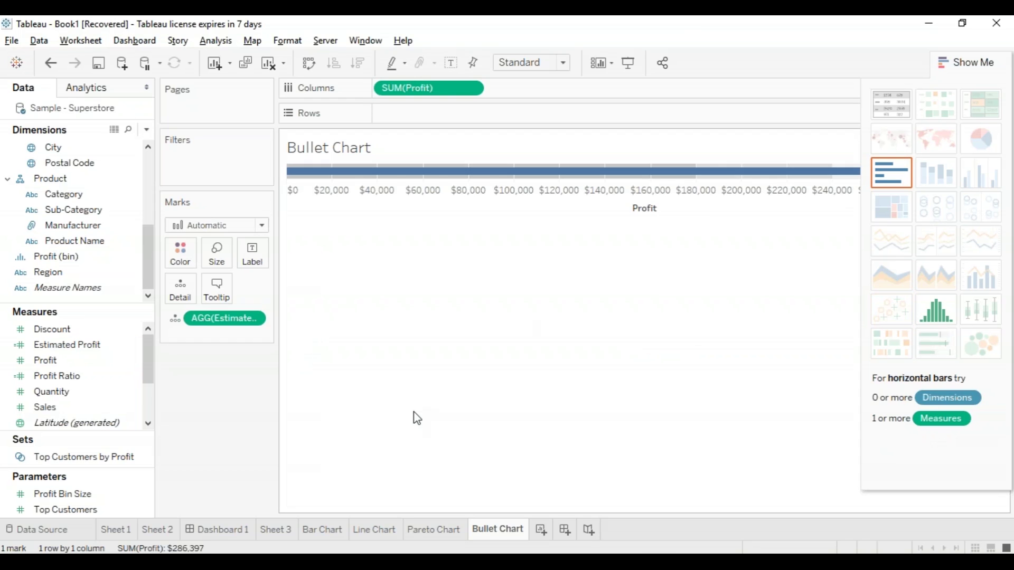
left_click(955, 62)
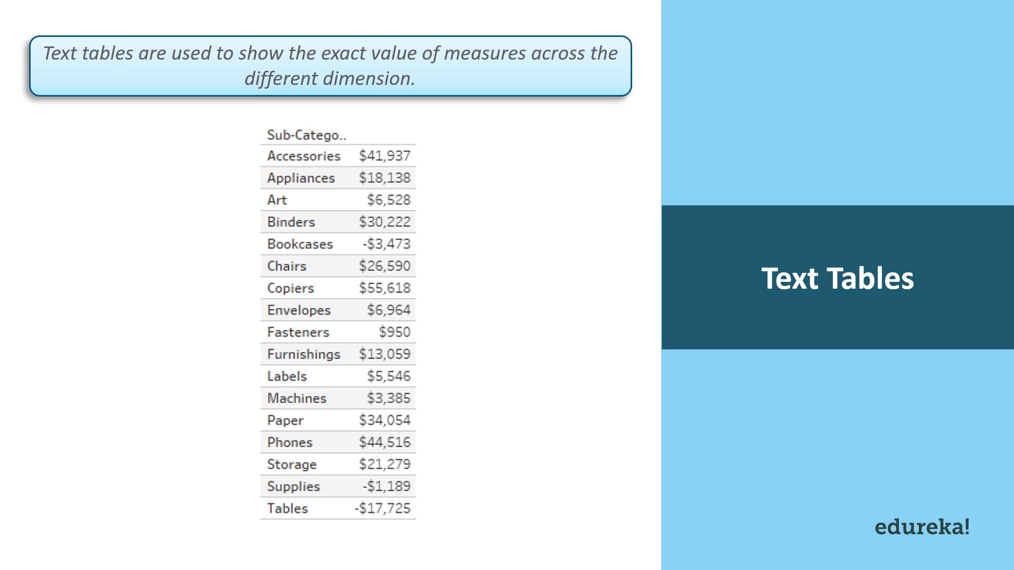
- Name the new worksheet Text Tables and place the Sub-Category dimension on Rows
type("Text Tables")
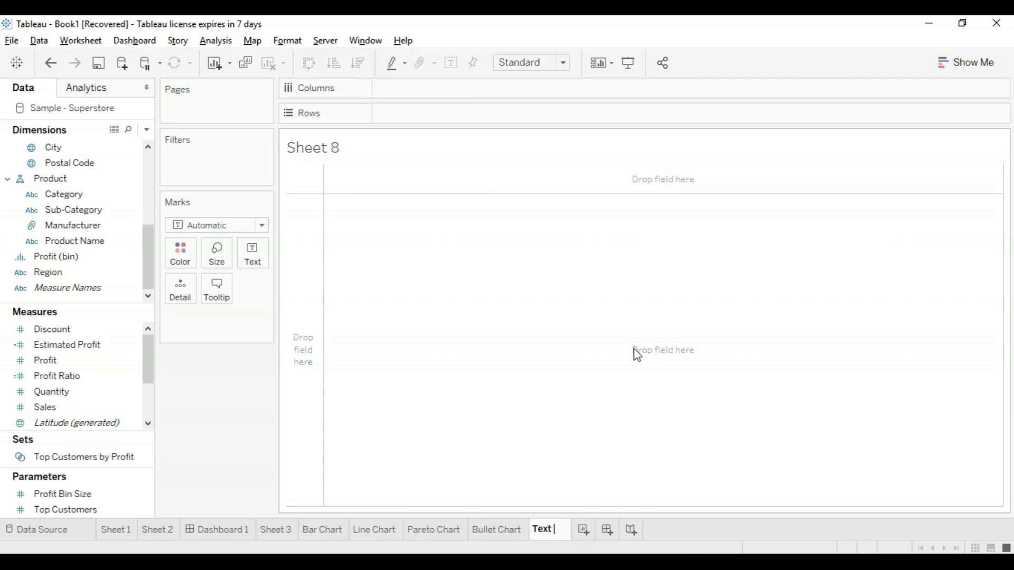
key("Return")
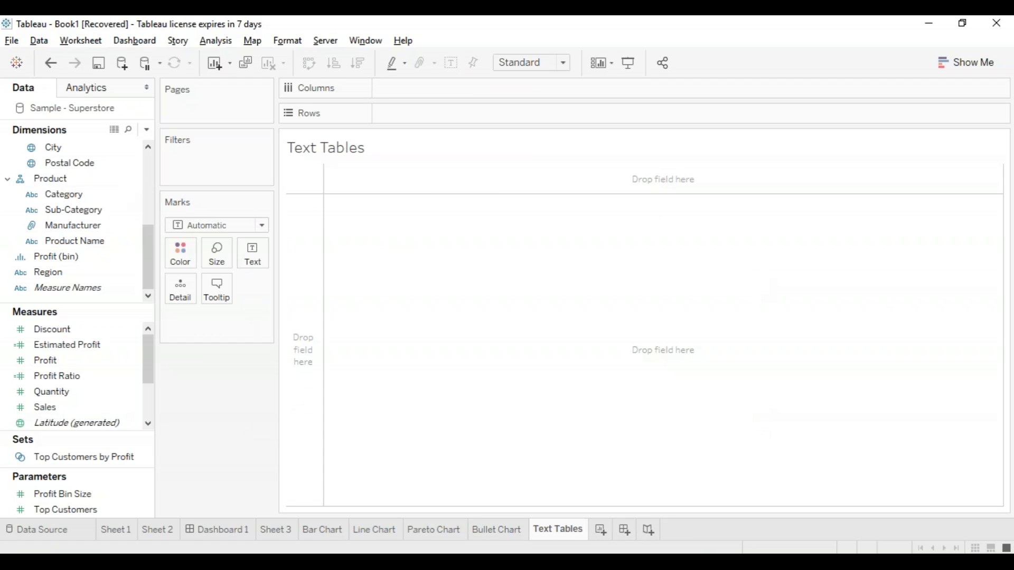
left_click(150, 166)
left_click_drag(144, 193, 147, 269)
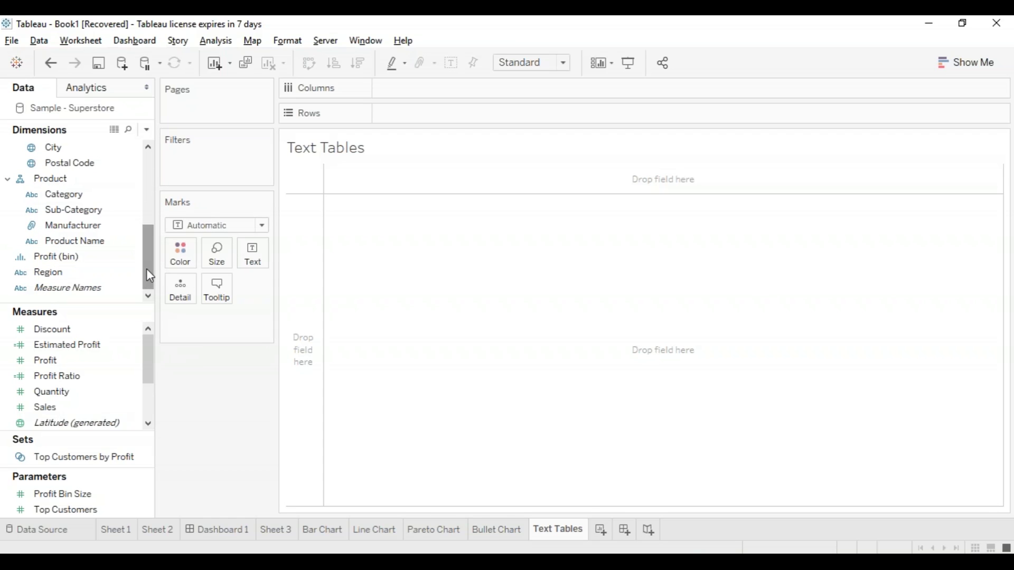
left_click_drag(74, 210, 428, 88)
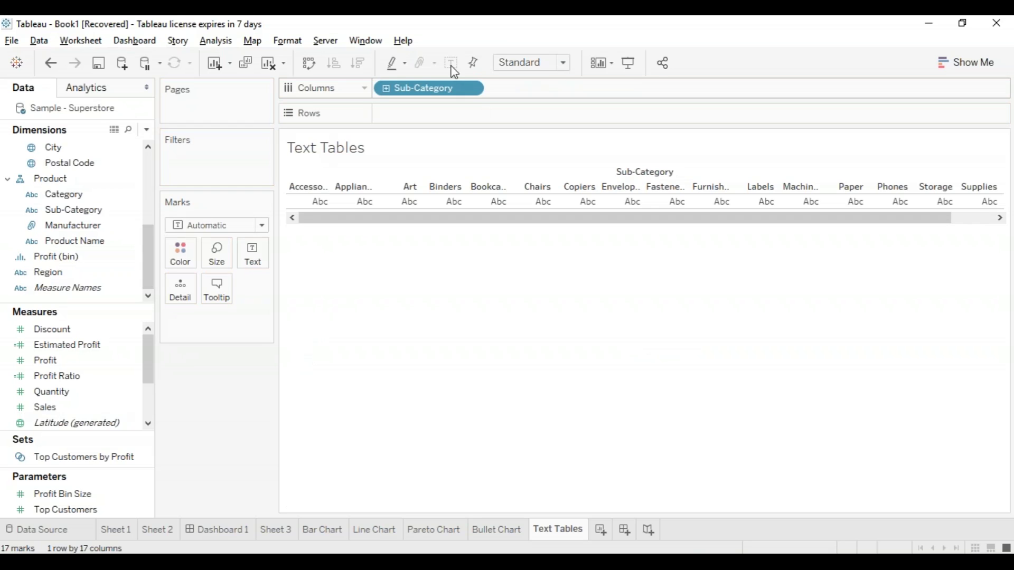
left_click_drag(459, 89, 422, 113)
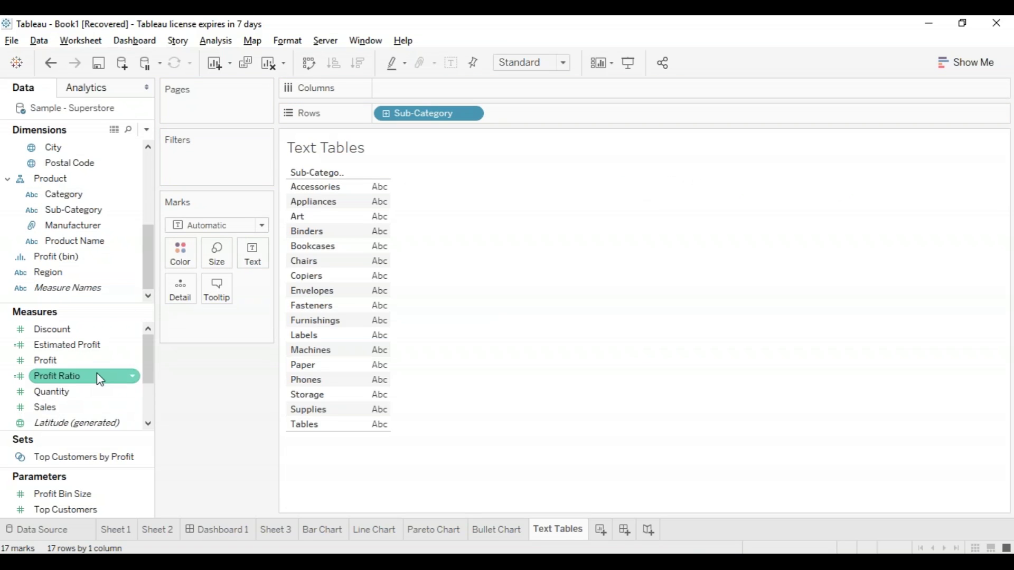
- Display the Profit measure as the text value for each sub-category
left_click_drag(80, 360, 253, 254)
mouse_move(387, 202)
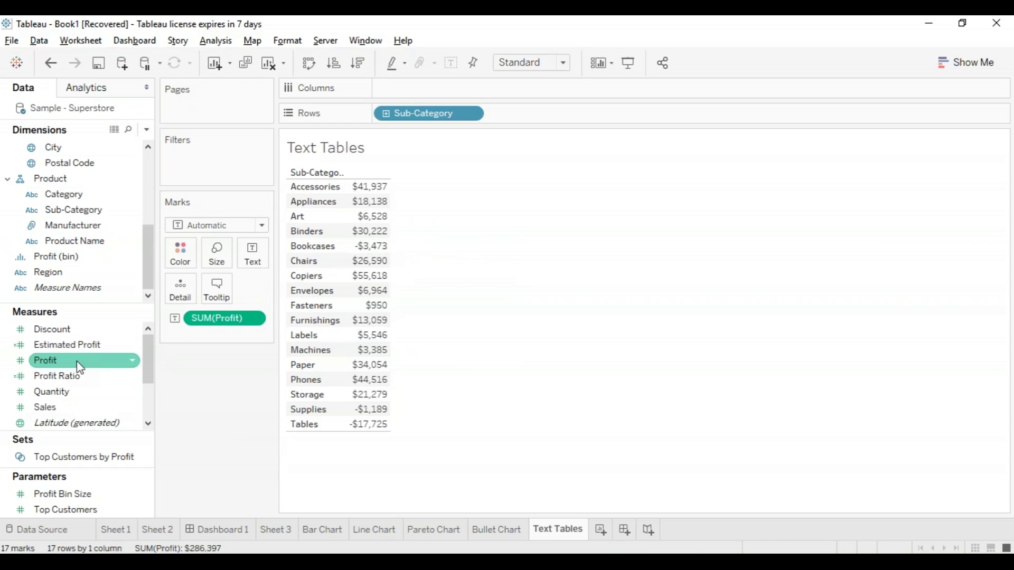
left_click_drag(80, 368, 249, 255)
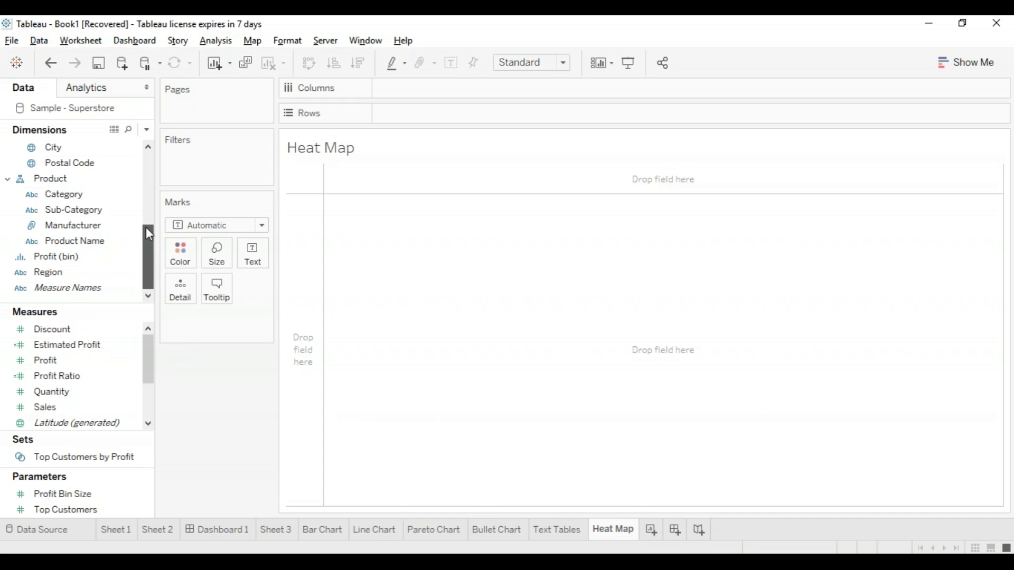
- Build a heat map on the Heat Map sheet from Sub-Category and Sales using the suggested chart types
scroll(151, 246, "up", 1)
left_click(121, 248)
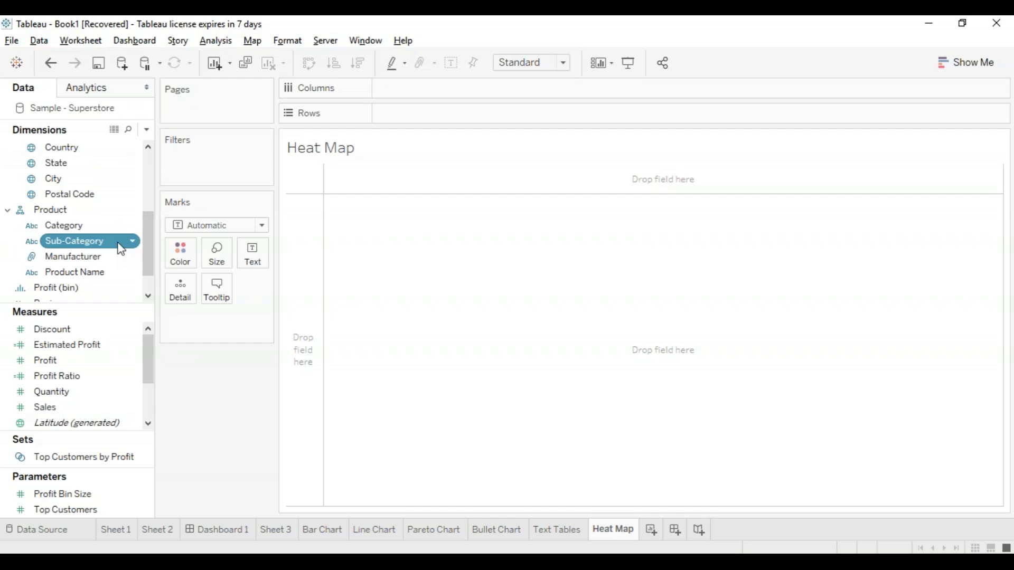
left_click(80, 407, "ctrl")
left_click(950, 69)
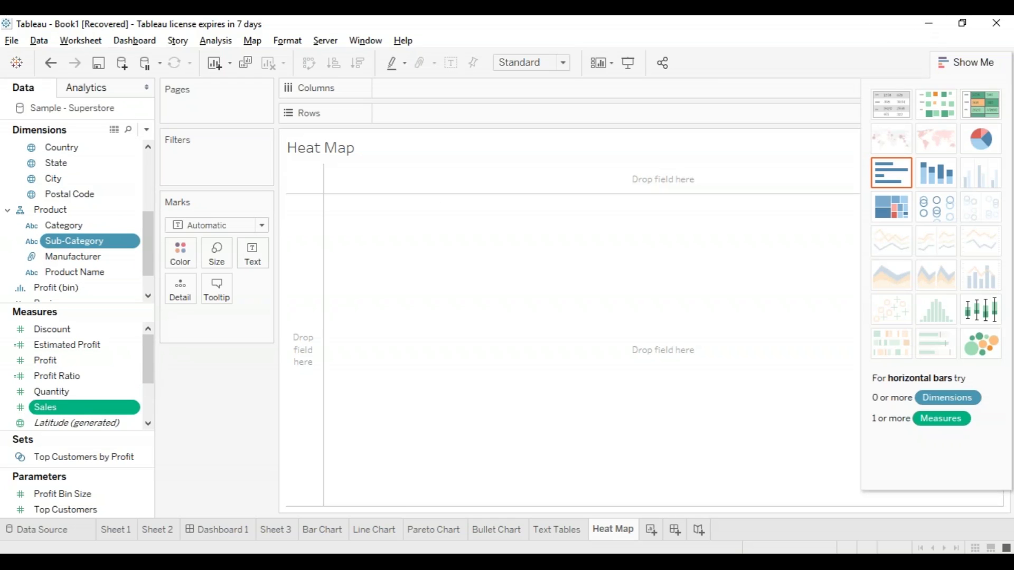
left_click(954, 123)
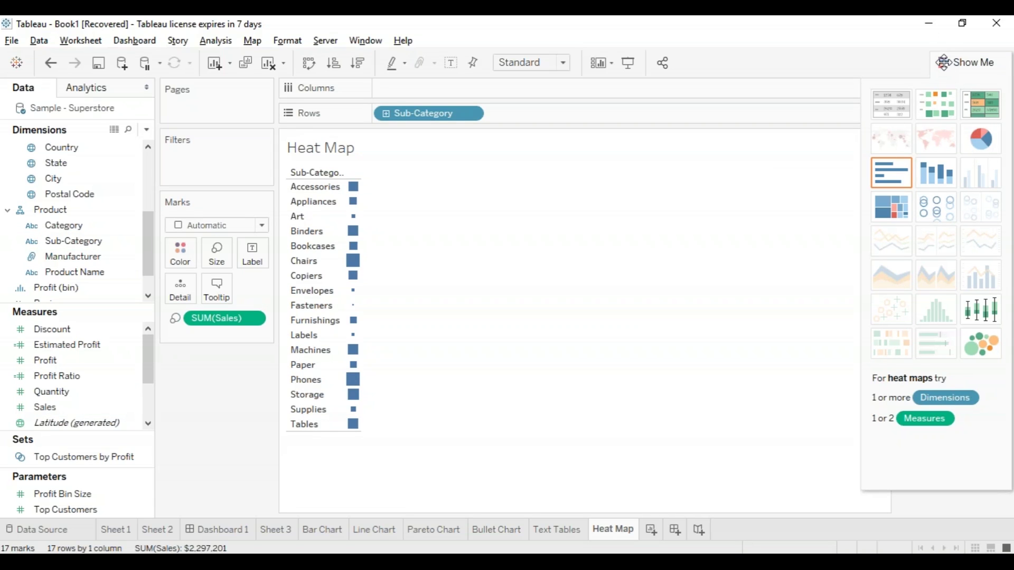
- Color the heat map's marks by Profit and split the map by placing Region on Columns
left_click(132, 376)
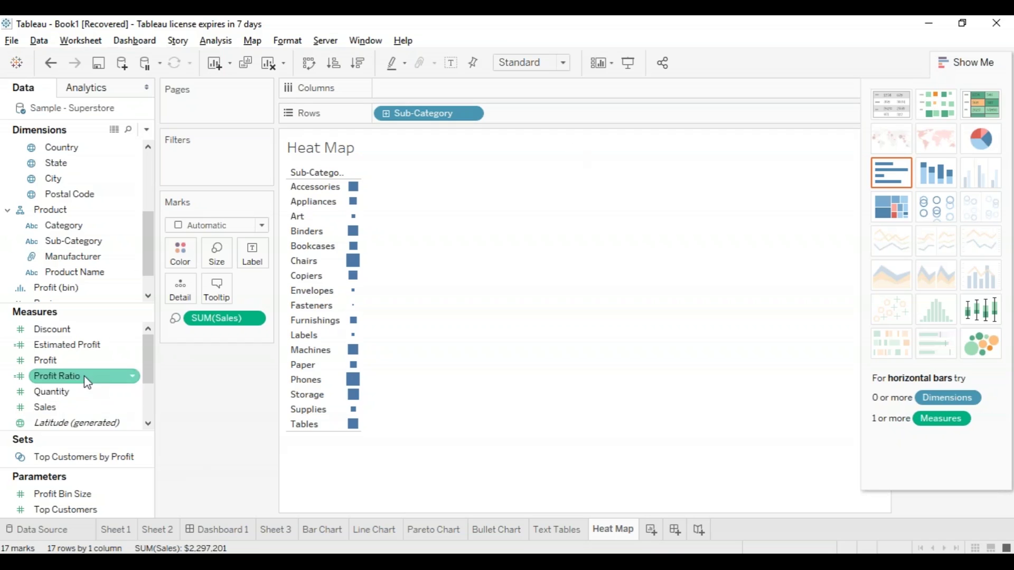
left_click(117, 360)
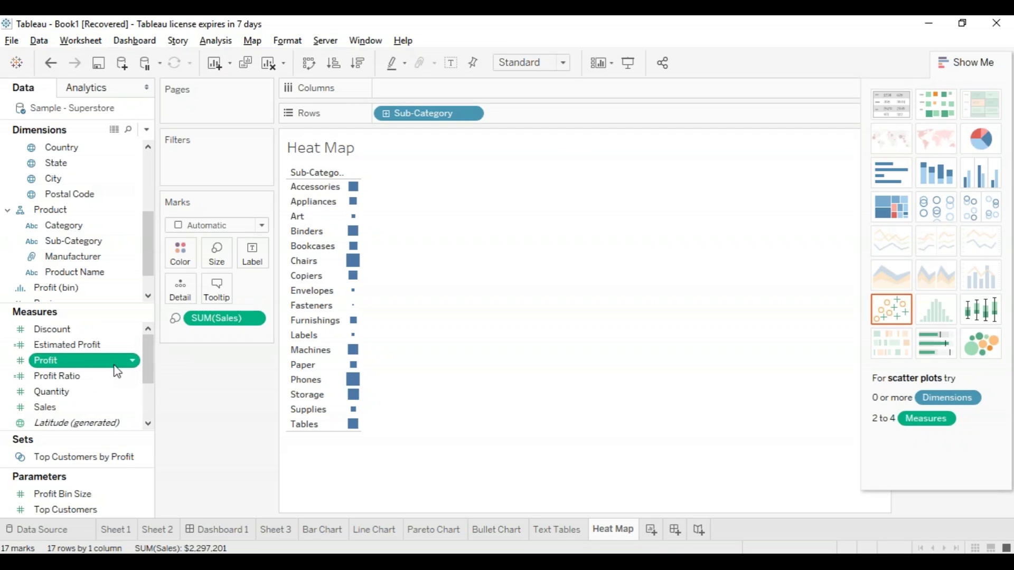
left_click_drag(117, 372, 180, 252)
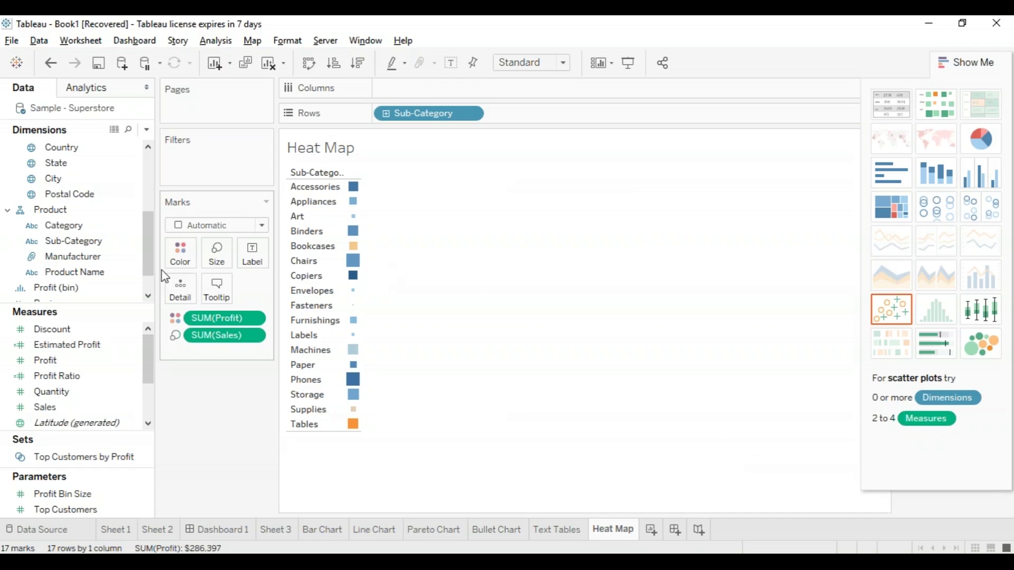
left_click_drag(150, 225, 149, 285)
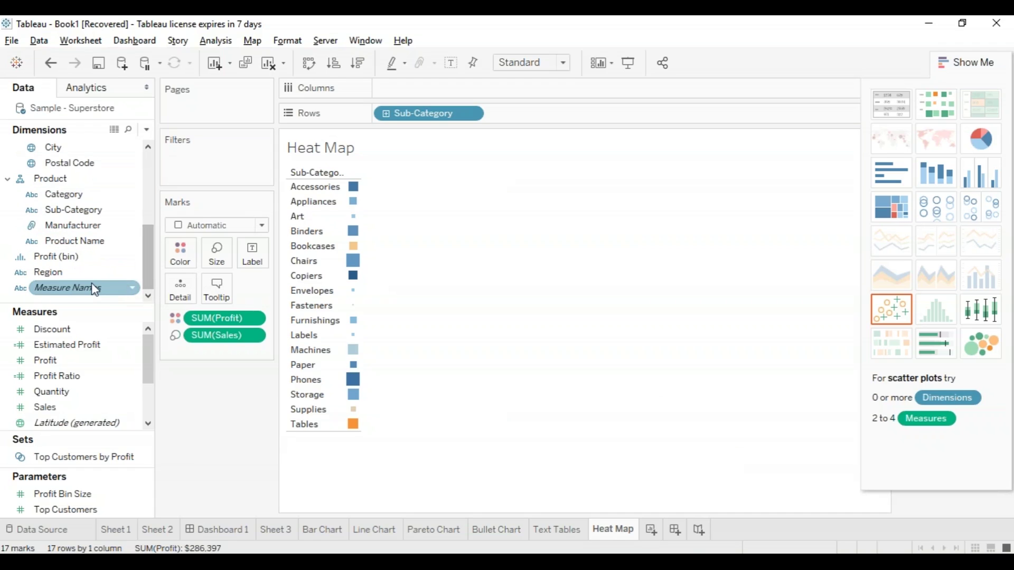
left_click_drag(93, 276, 442, 89)
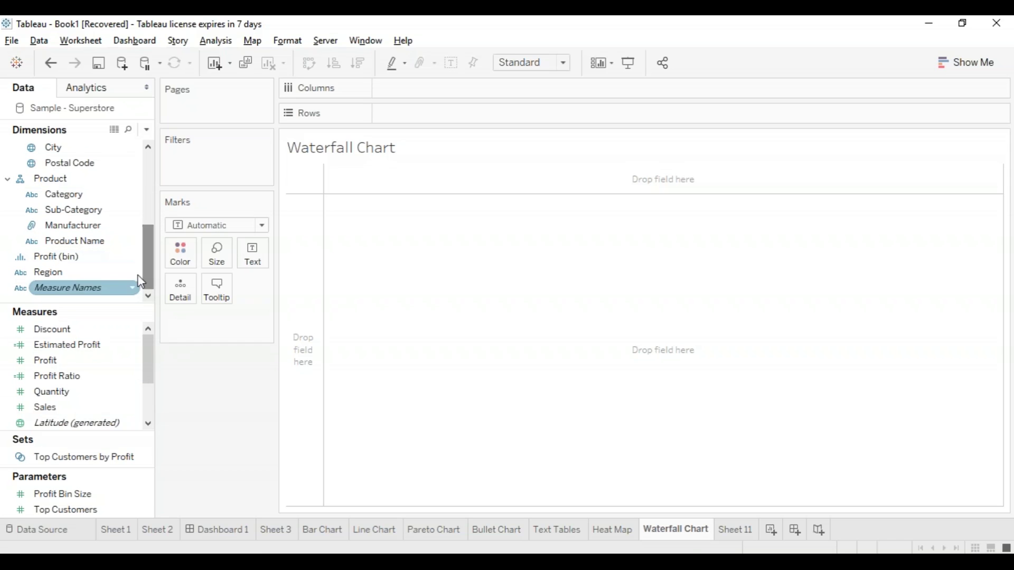
- On the Waterfall Chart sheet, place Sub-Category on Columns and Profit on Rows
left_click_drag(74, 209, 526, 92)
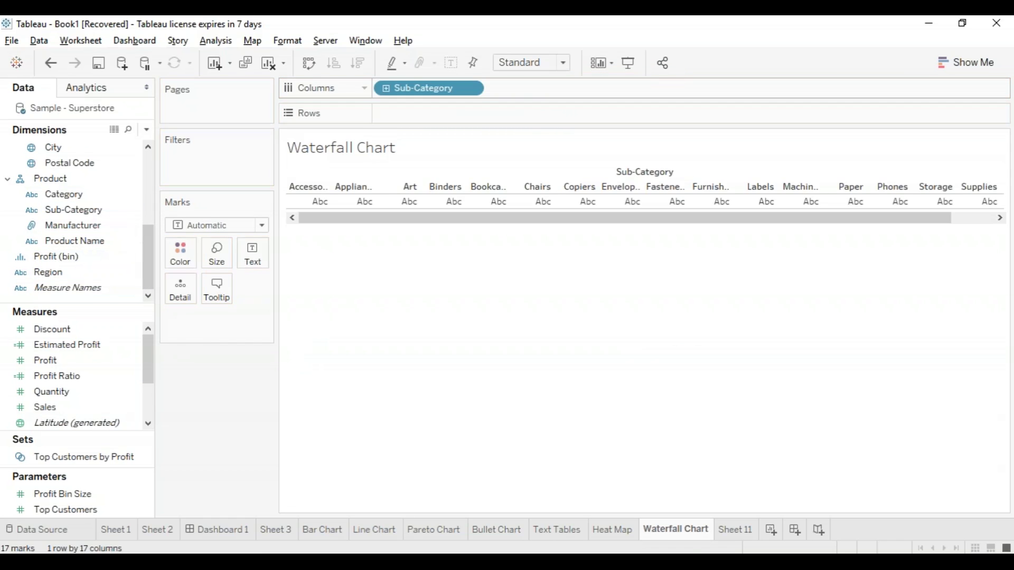
left_click_drag(109, 361, 457, 118)
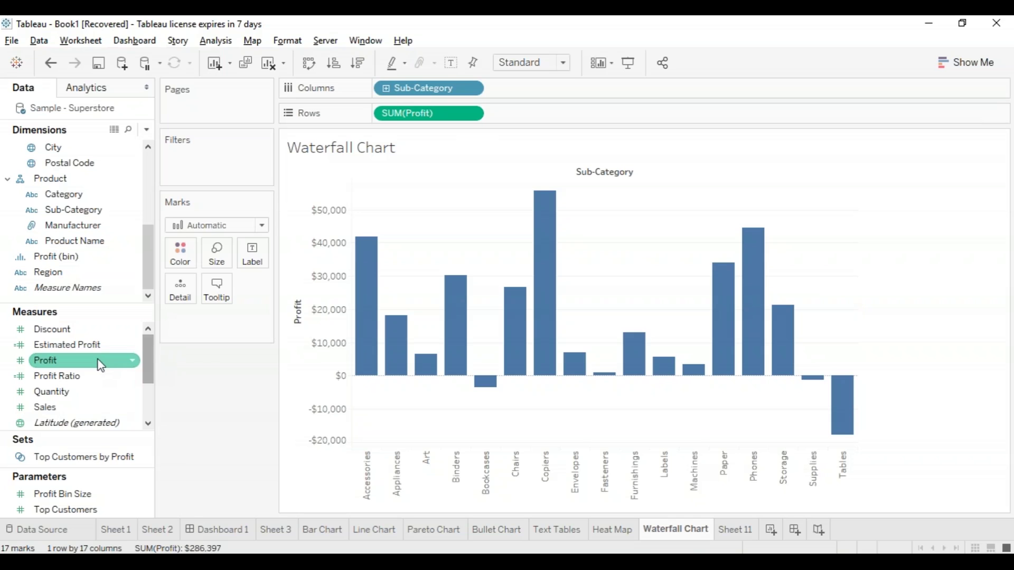
- Create a calculated field from Profit named -Profit with the formula -[Profit], and size the waterfall marks by it
left_click(136, 362)
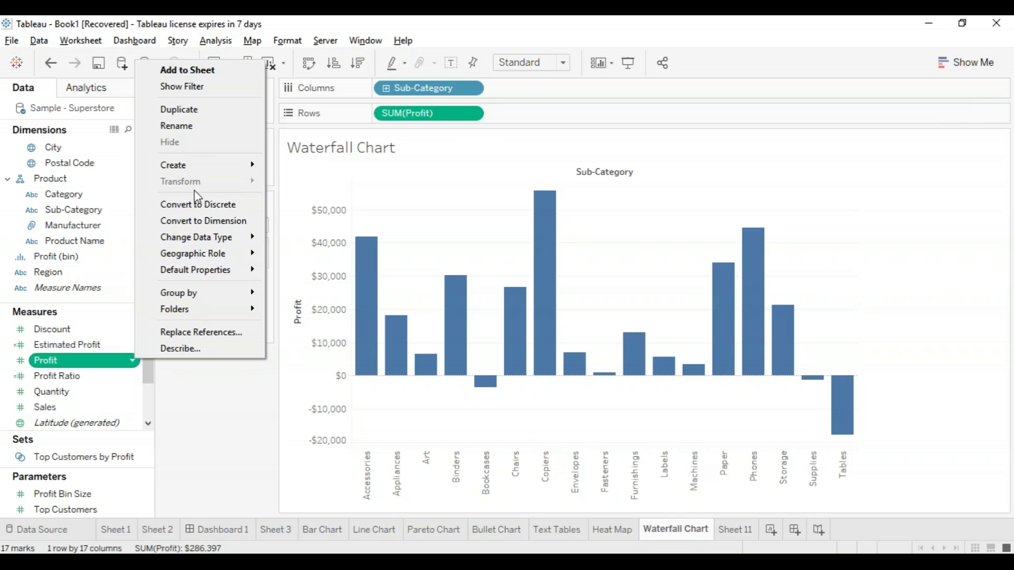
mouse_move(196, 166)
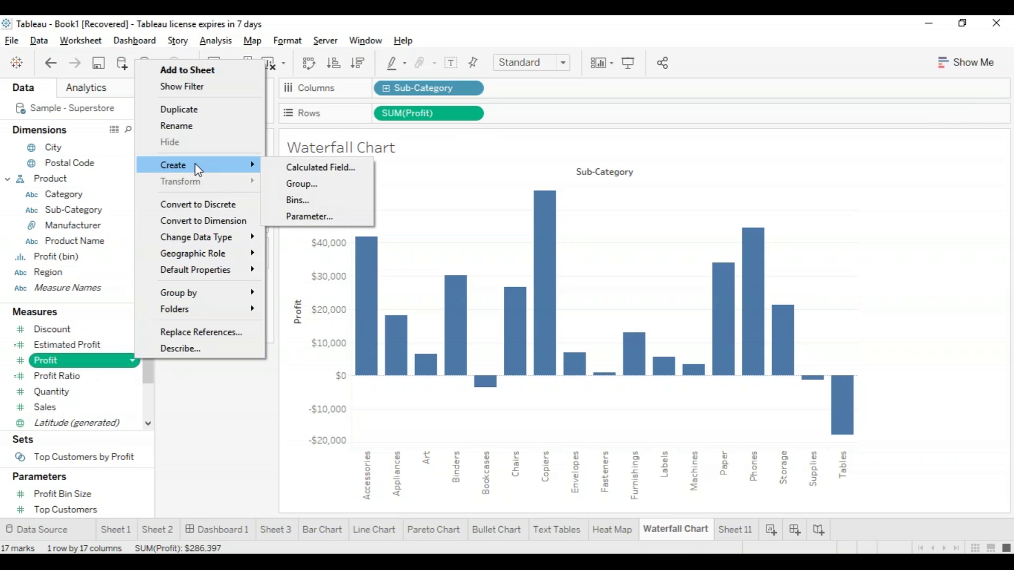
left_click(339, 168)
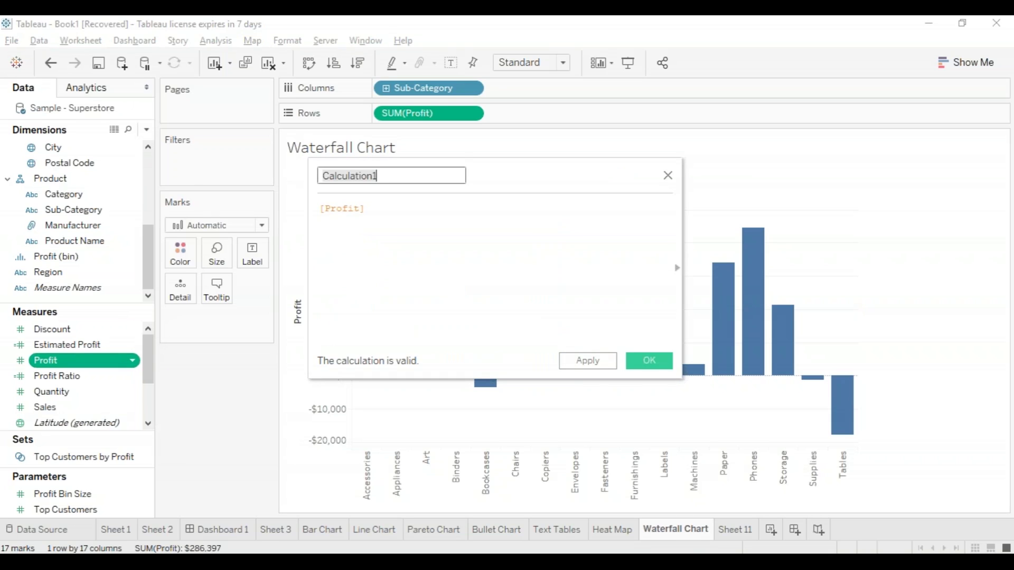
key("BackSpace")
type("-")
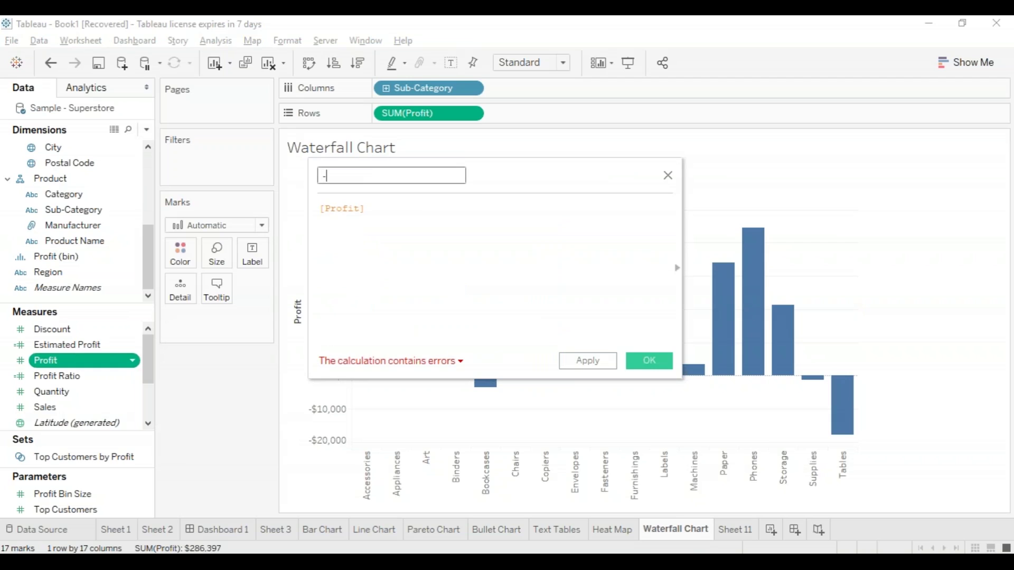
type("Profit")
left_click(322, 210)
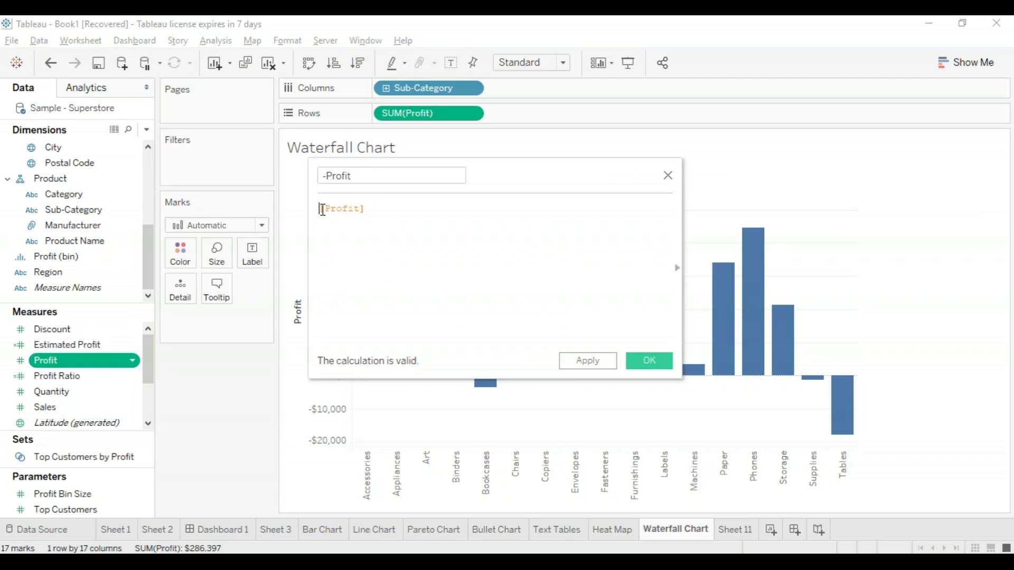
type("-")
left_click(649, 362)
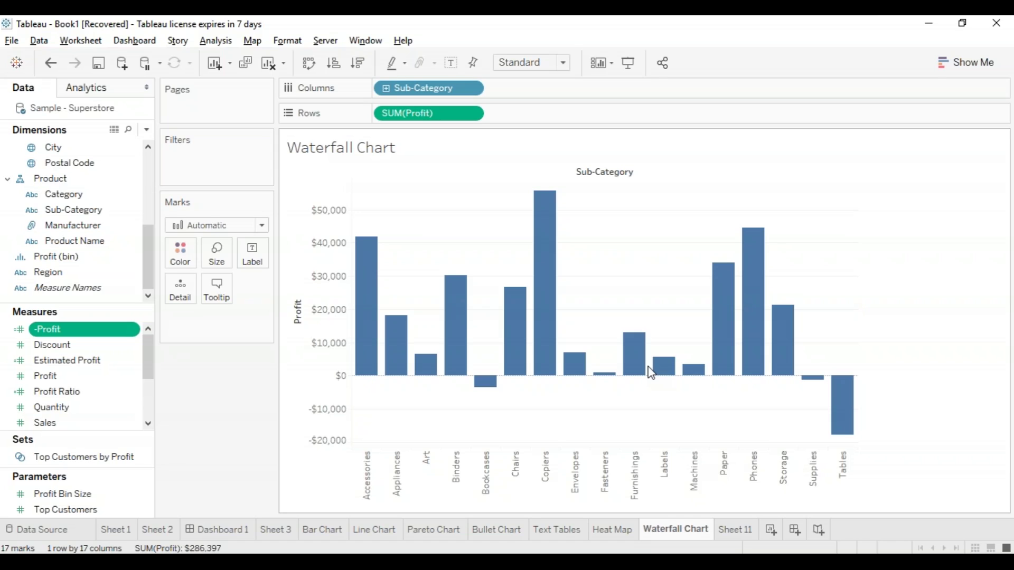
left_click_drag(122, 330, 229, 256)
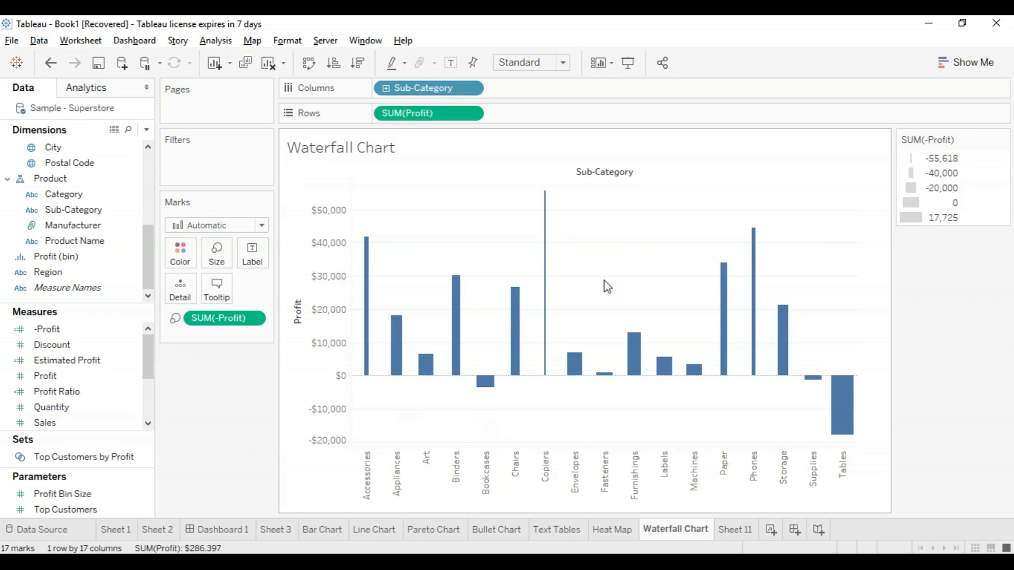
- Apply a Running Total quick table calculation to Profit on Rows and change the mark type to Gantt Bar
left_click(473, 115)
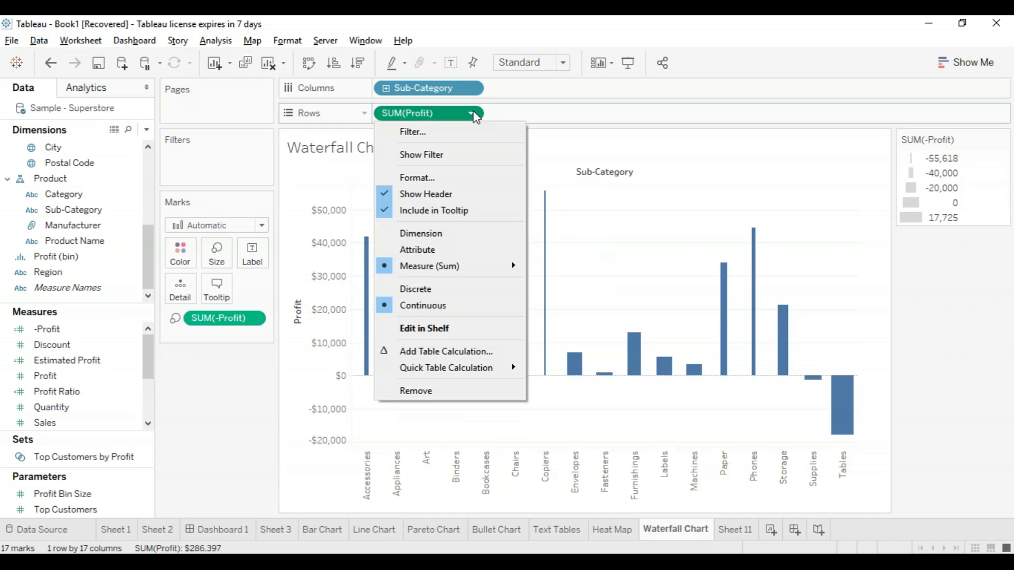
mouse_move(423, 375)
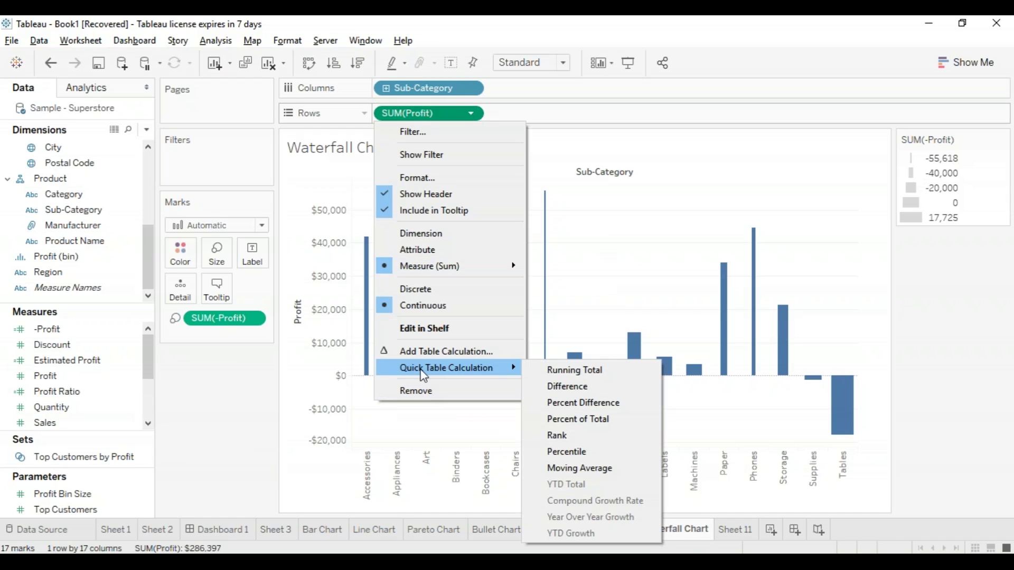
left_click(557, 371)
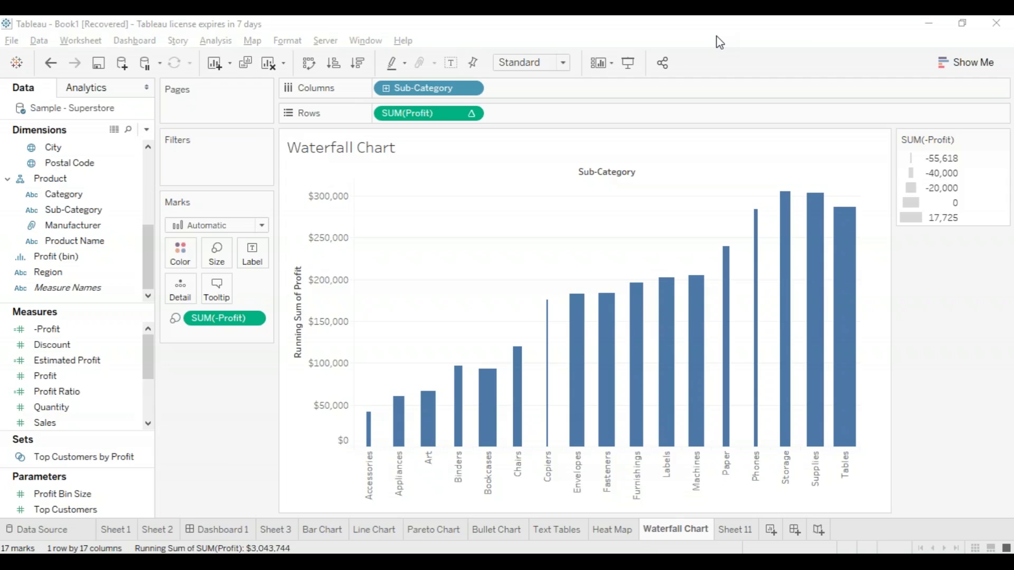
left_click(261, 225)
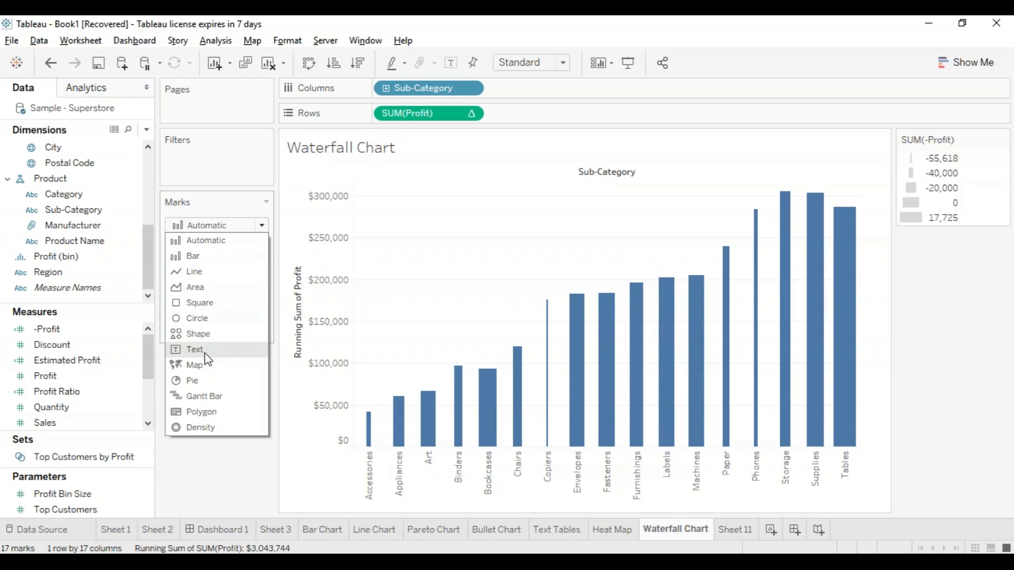
left_click(211, 401)
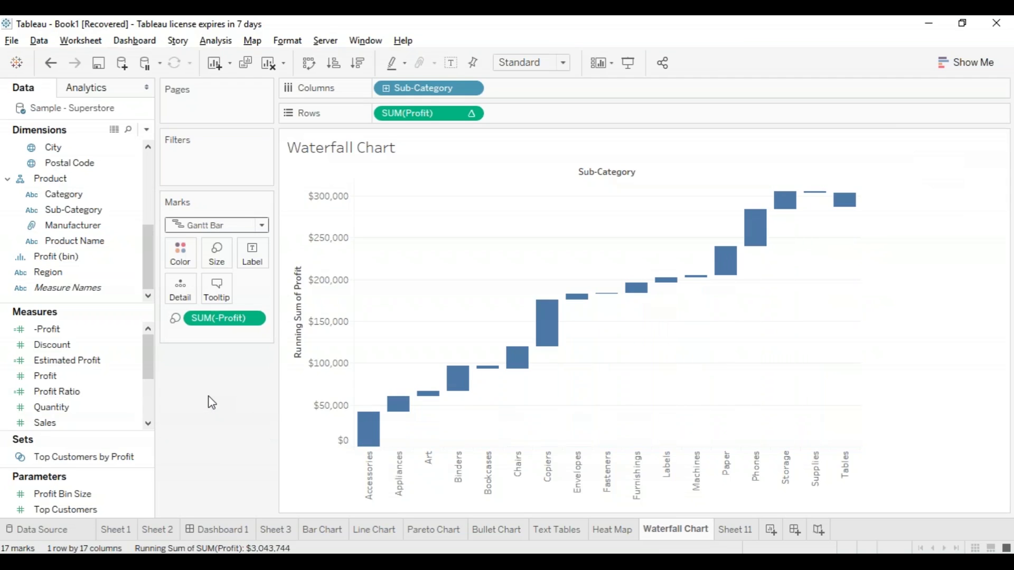
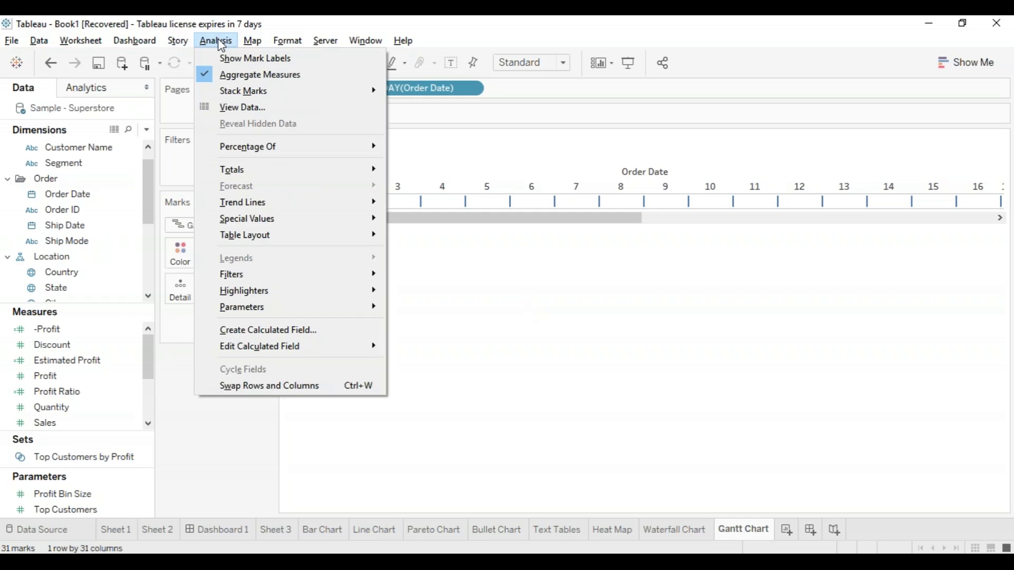
- On the Gantt Chart sheet, start a calculated field named Time for Shipment using the DATEDIFF function
left_click(231, 331)
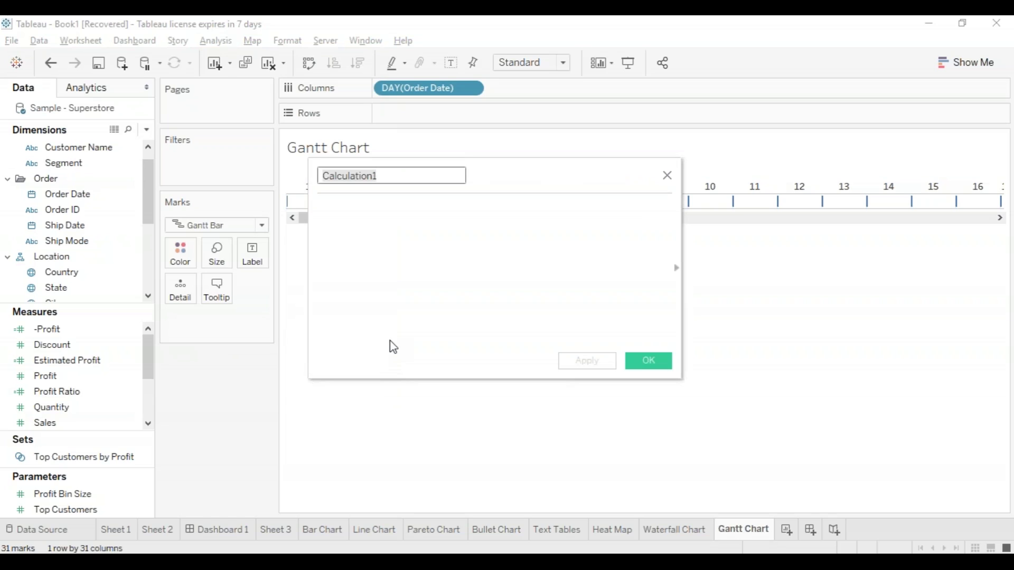
triple_click(424, 172)
key("BackSpace")
type("Time for Shipment")
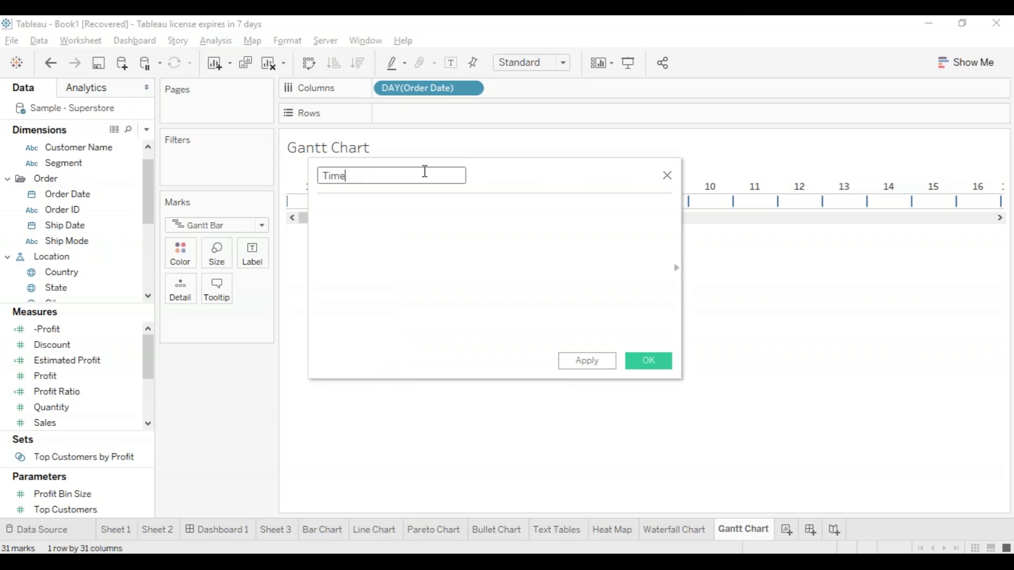
left_click(397, 207)
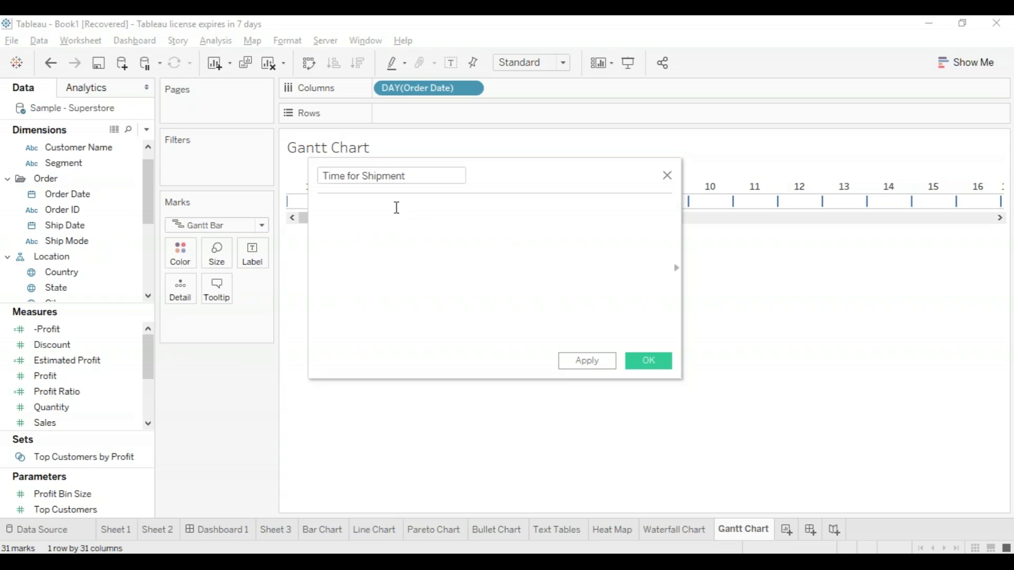
type("DAT")
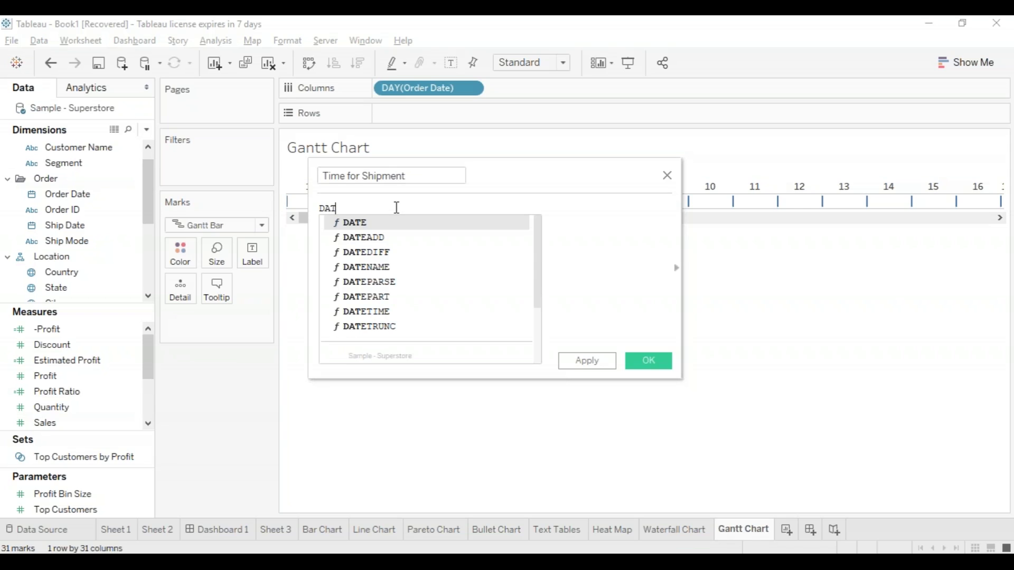
double_click(369, 252)
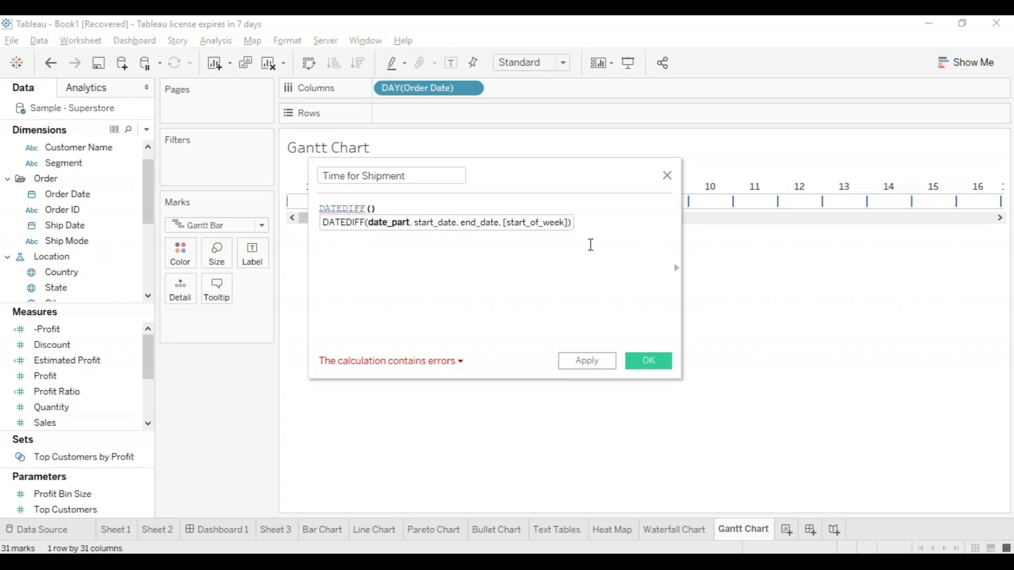
- Complete the formula as DATEDIFF('day',[Order Date],[Ship Date]) and save the calculated field
type("'d'")
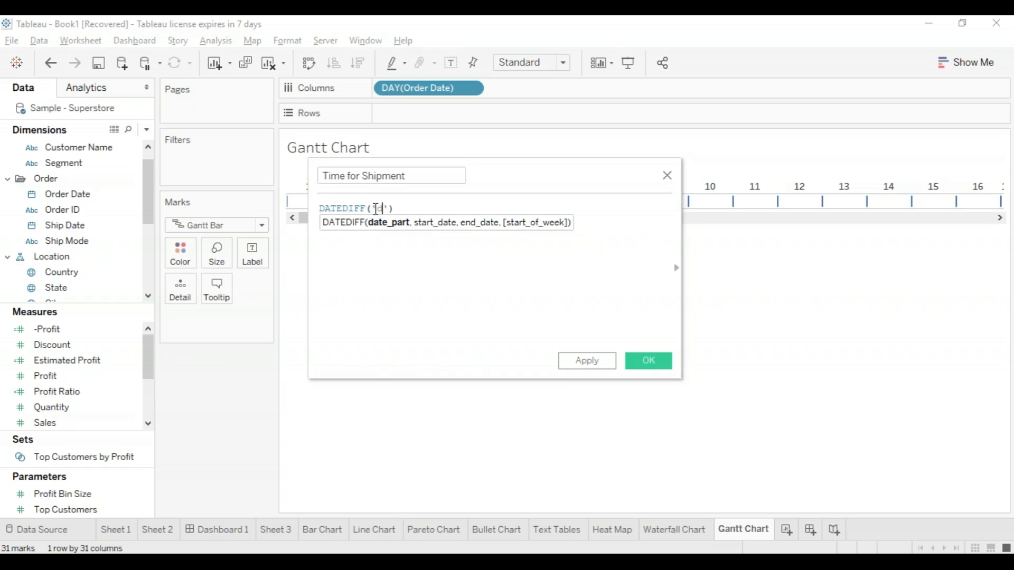
type("ay', []")
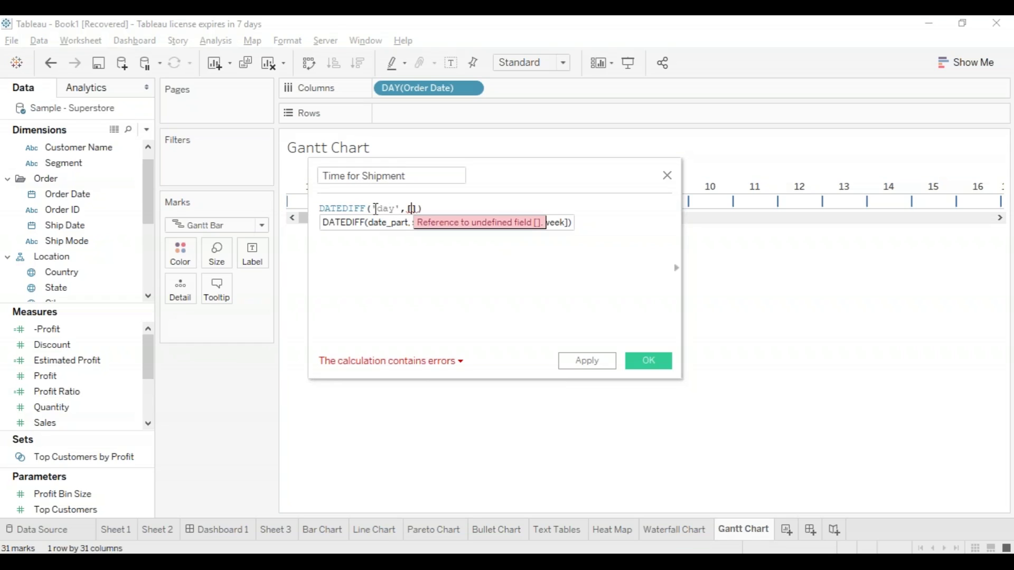
type("O")
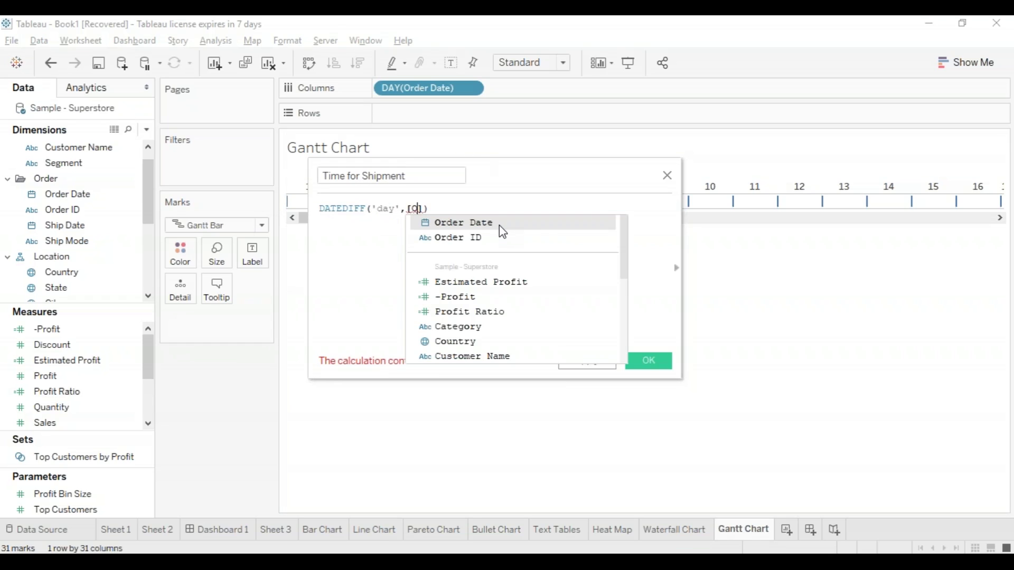
left_click(499, 224)
type(",[")
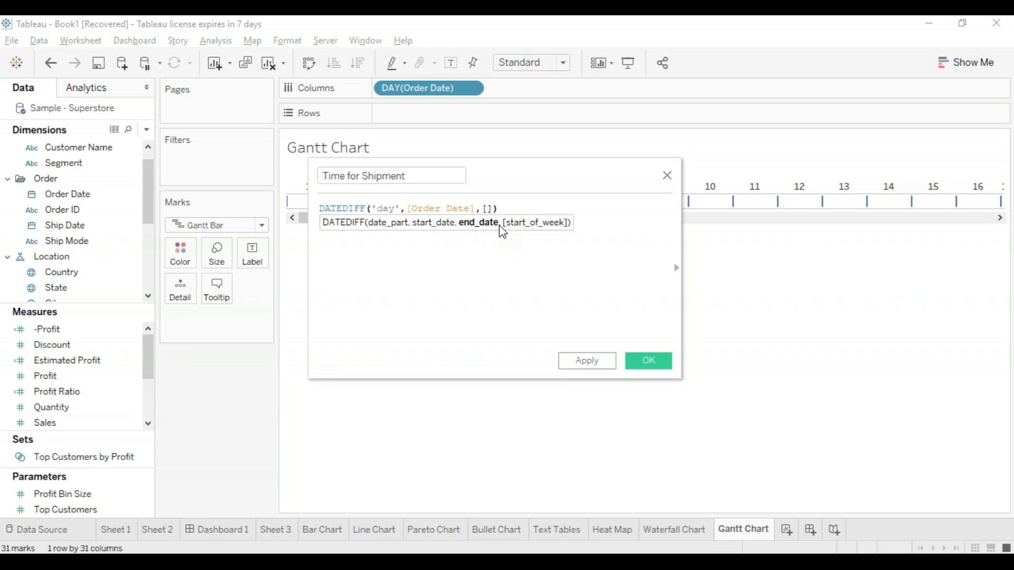
type("S")
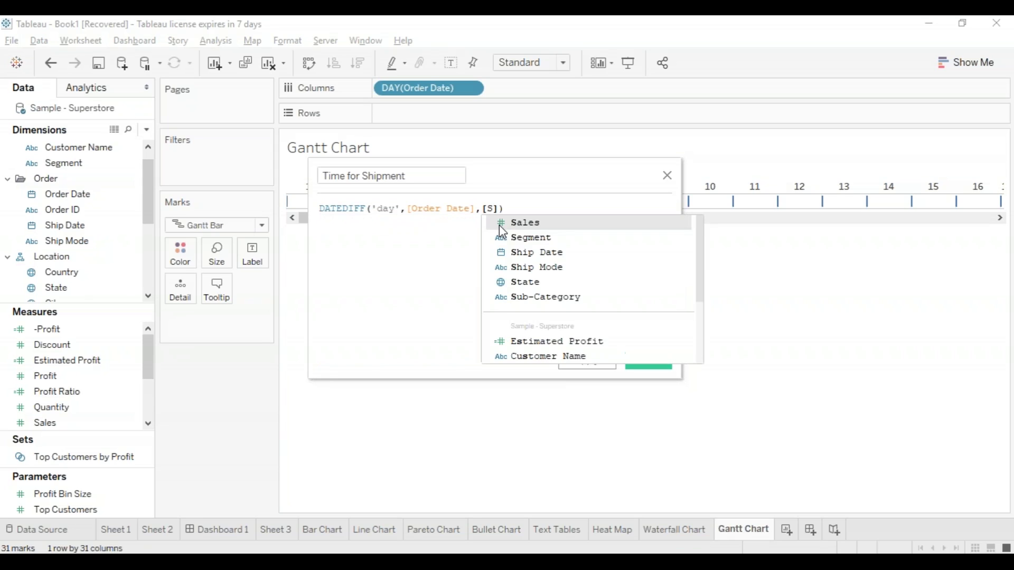
left_click(618, 251)
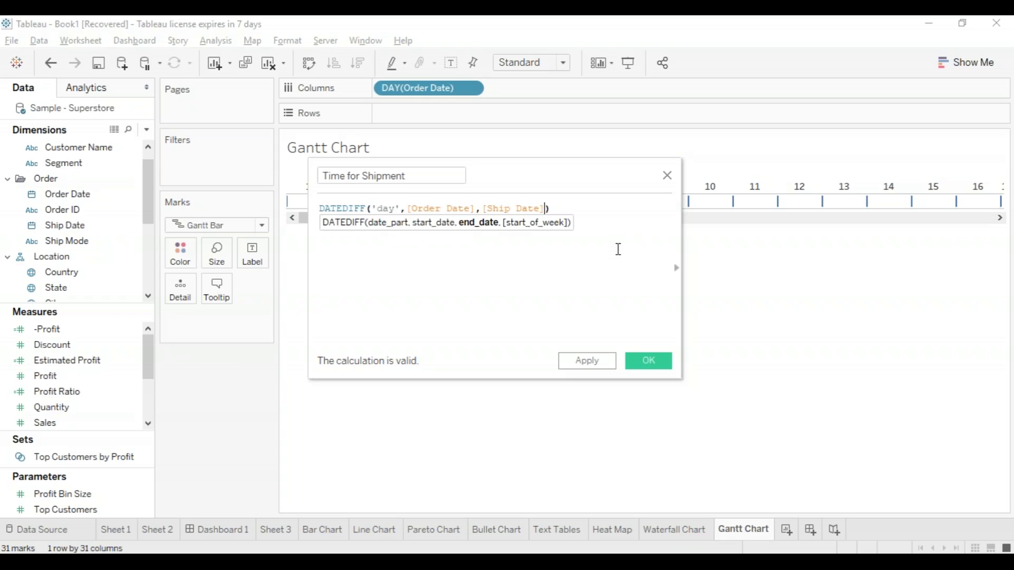
left_click(601, 367)
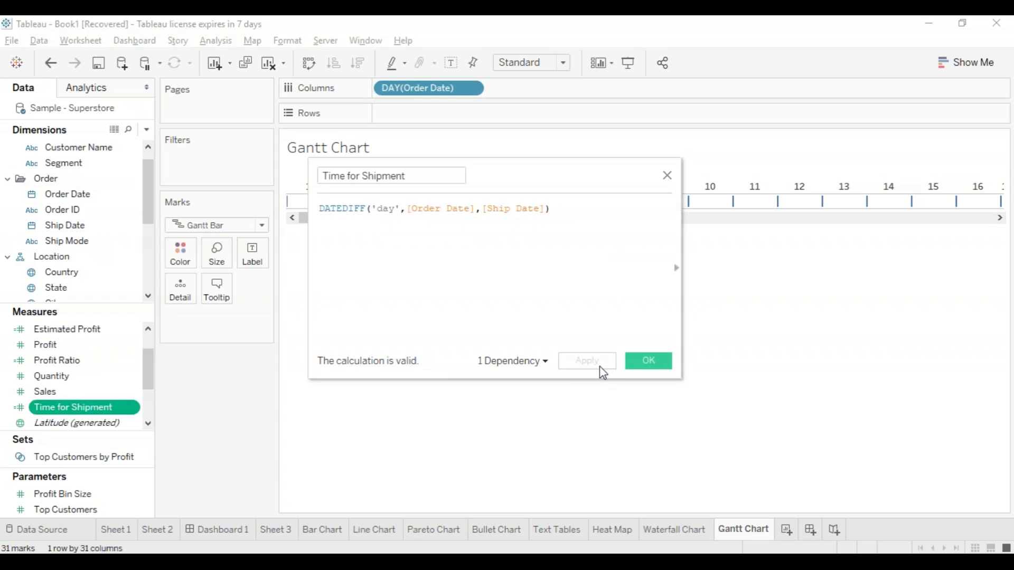
key("Return")
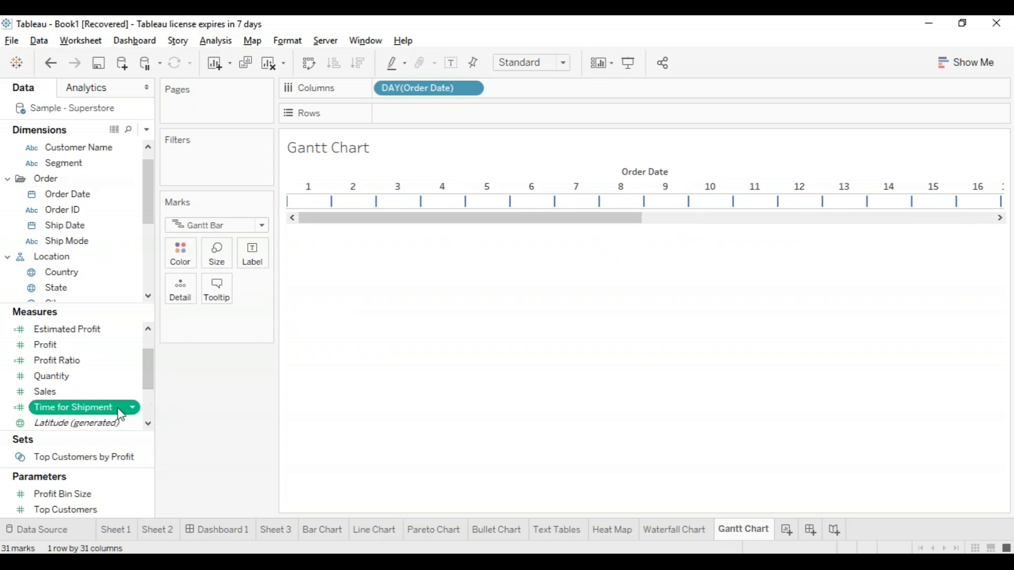
- Size the Gantt bars by Time for Shipment and place Ship Mode on Rows
left_click_drag(120, 416, 217, 253)
mouse_move(125, 240)
left_mouse_down()
mouse_move(270, 170)
mouse_move(441, 144)
mouse_move(454, 124)
mouse_move(417, 113)
left_mouse_up()
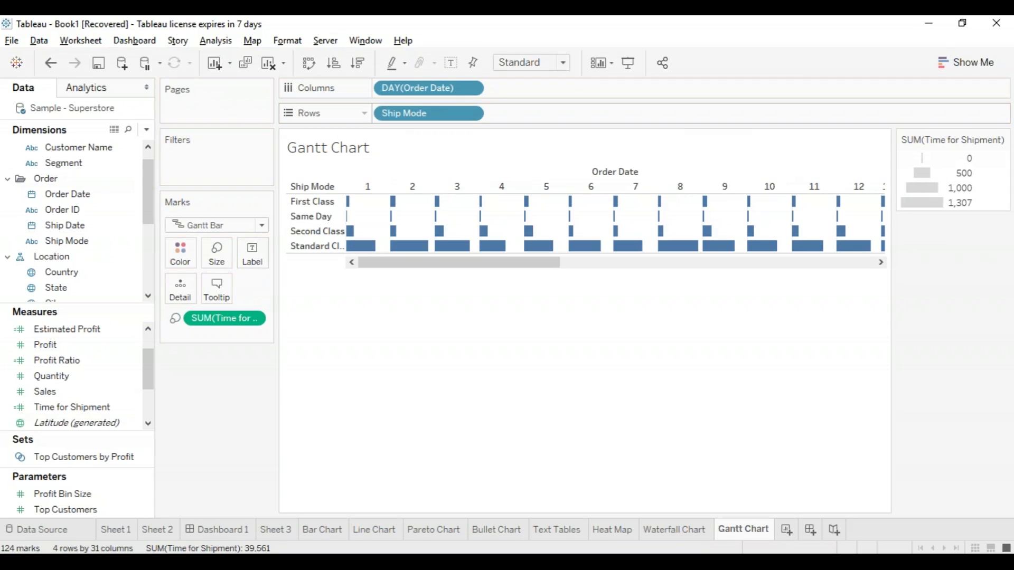